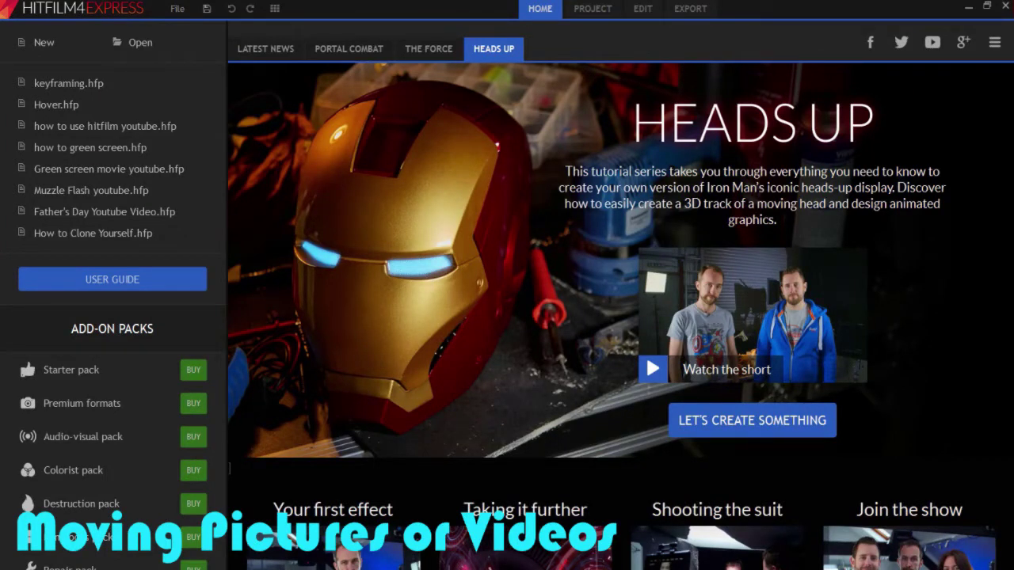
Step: Start a new composite shot, discarding old changes, and import bubble-backgrounds-9.jpg and cartoon mouse.png
left_click(27, 41)
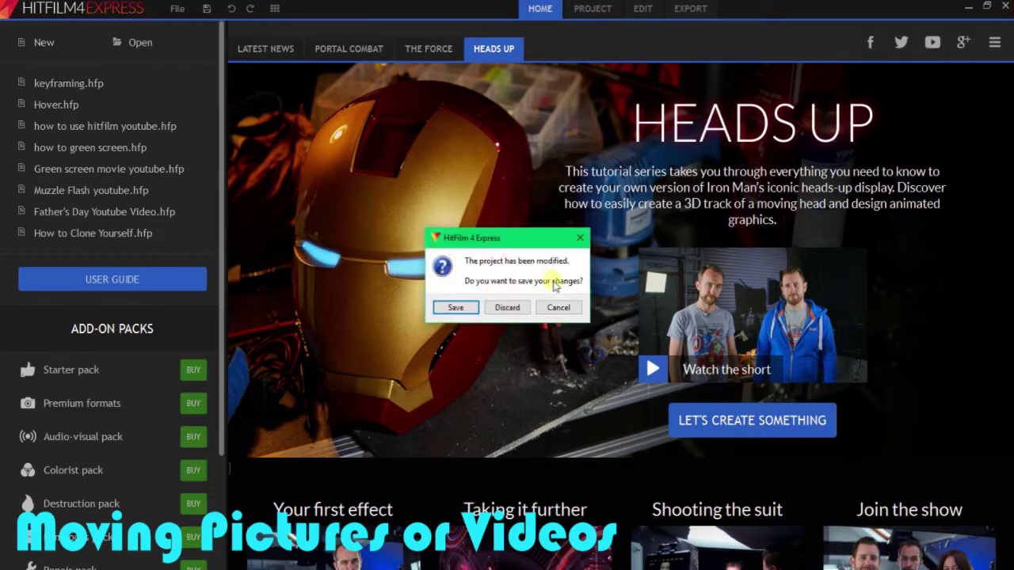
left_click(507, 309)
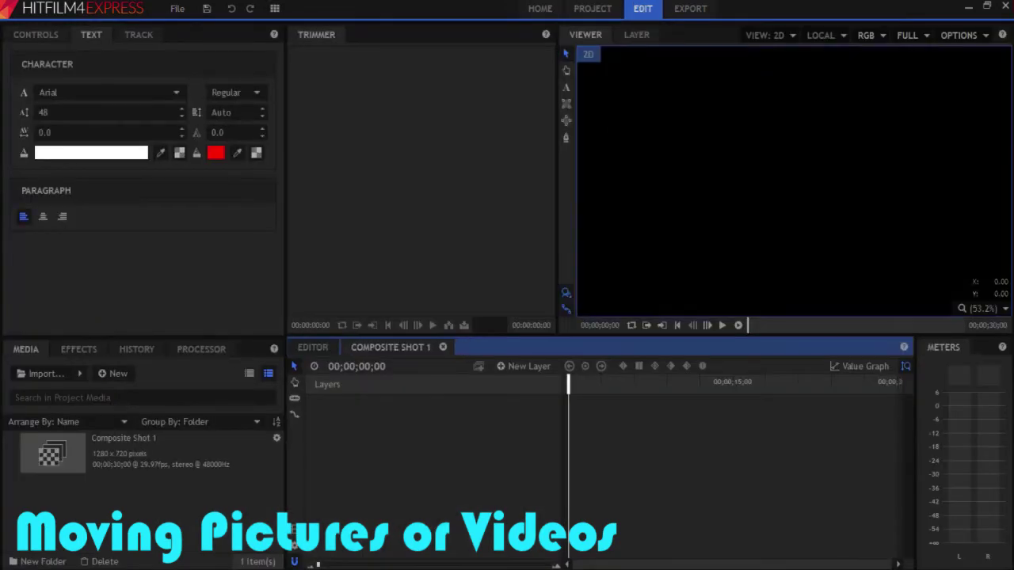
left_click(38, 373)
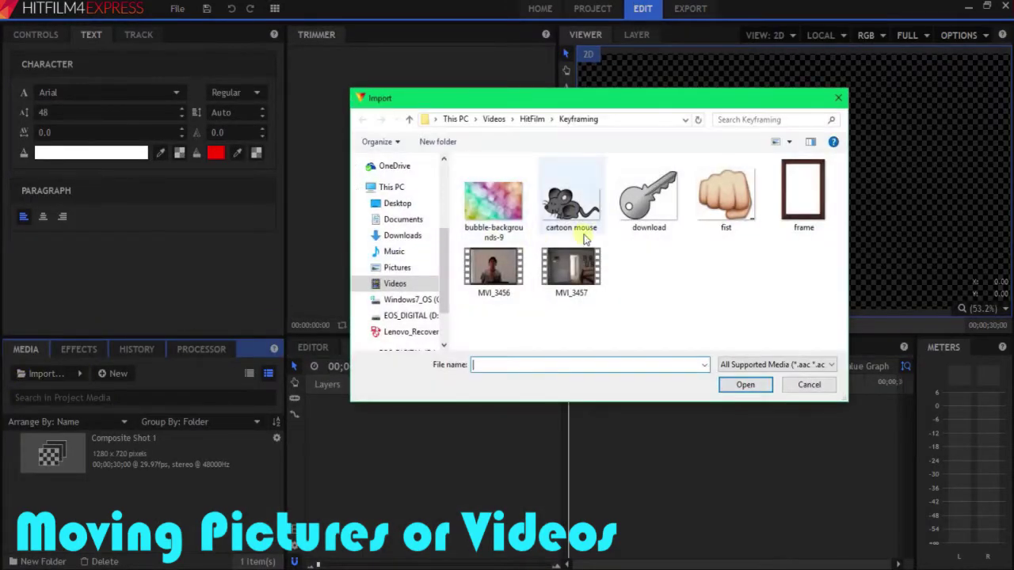
left_click_drag(606, 235, 476, 206)
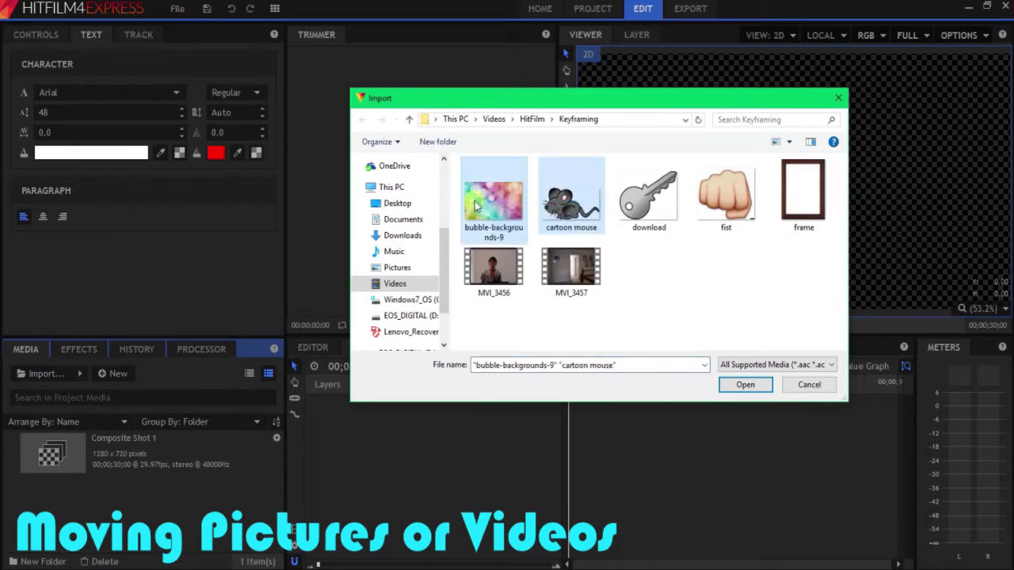
left_click(746, 384)
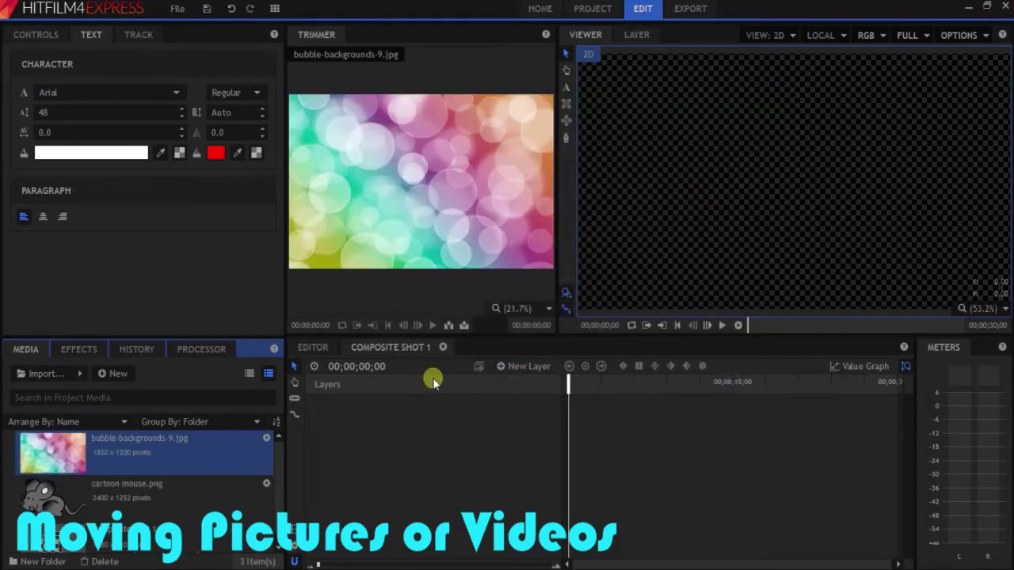
Step: Add cartoon mouse.png to the timeline, then shrink it and place it upper-left at 53.2% viewer zoom
left_click(99, 495)
left_click_drag(103, 497, 572, 409)
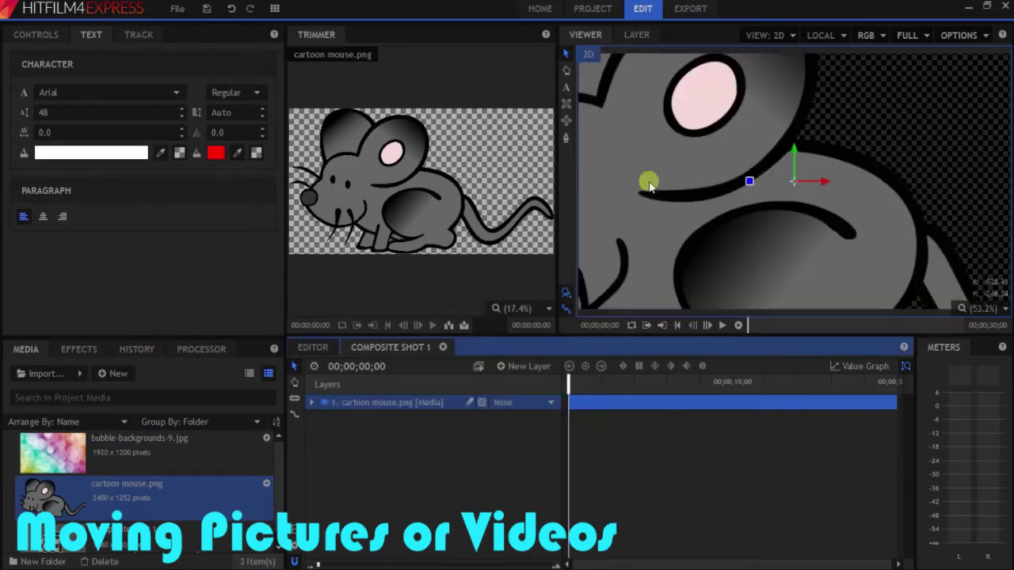
scroll(876, 238, "down", 5)
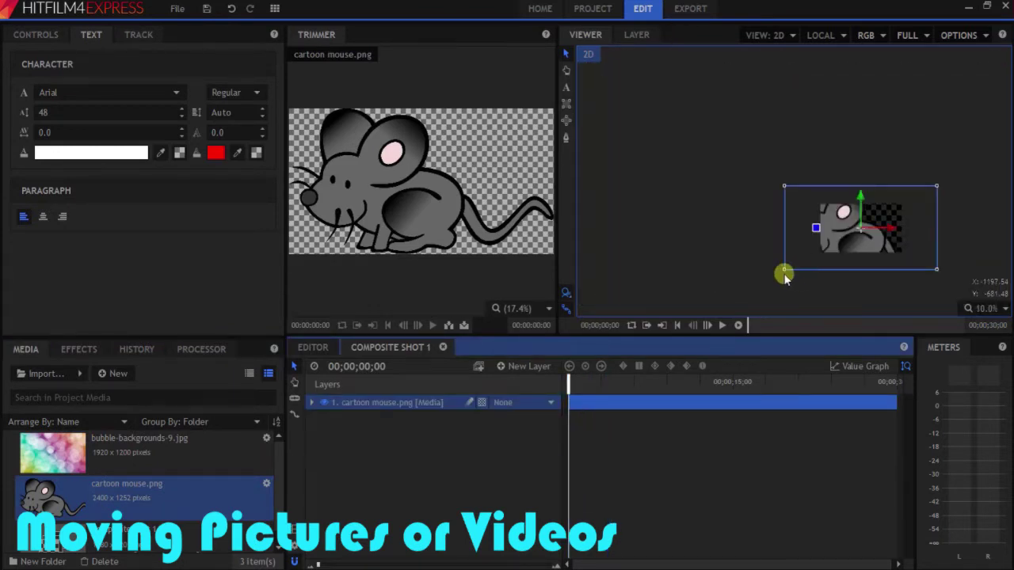
left_click_drag(784, 274, 840, 234)
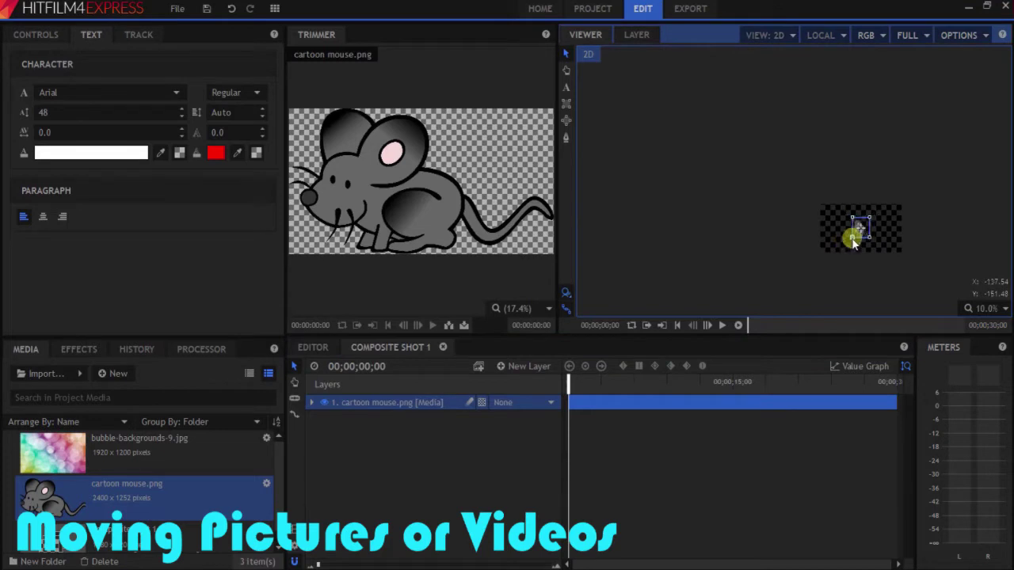
left_click(983, 309)
left_click(978, 421)
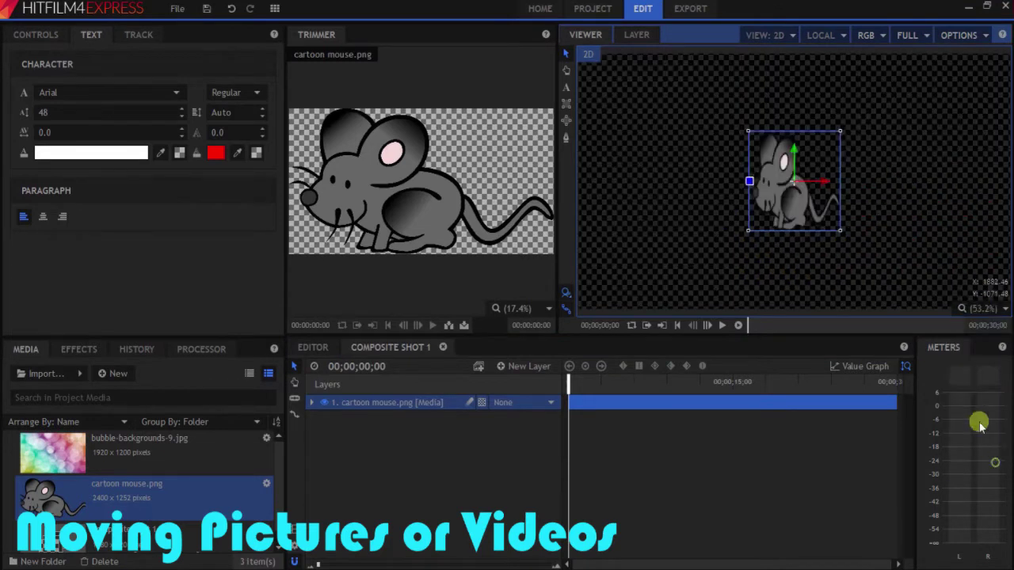
left_click_drag(749, 233, 619, 145)
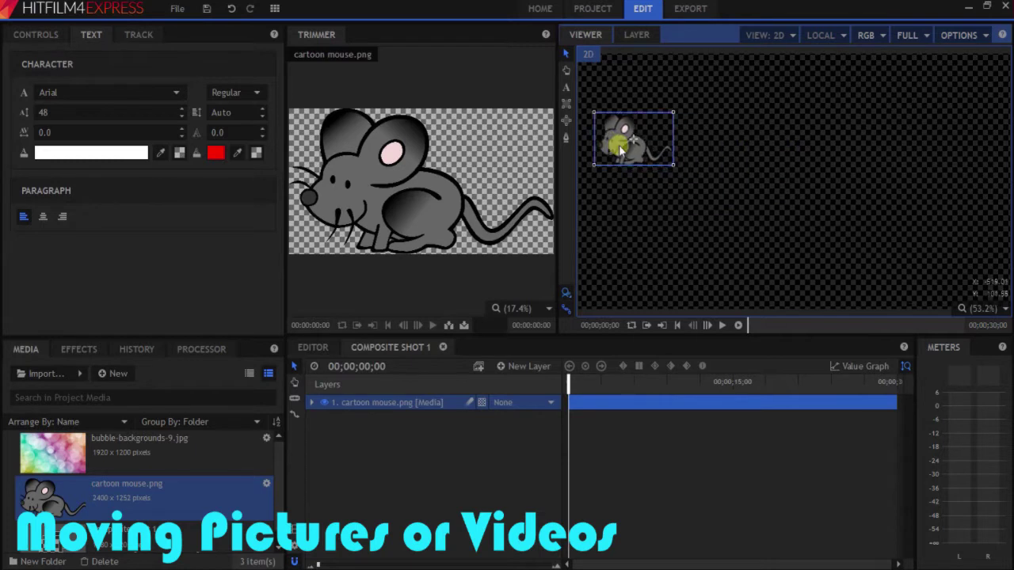
Step: Split the mouse layer at 00;00;01;27, move the second part right, preview, then undo it
left_click(589, 384)
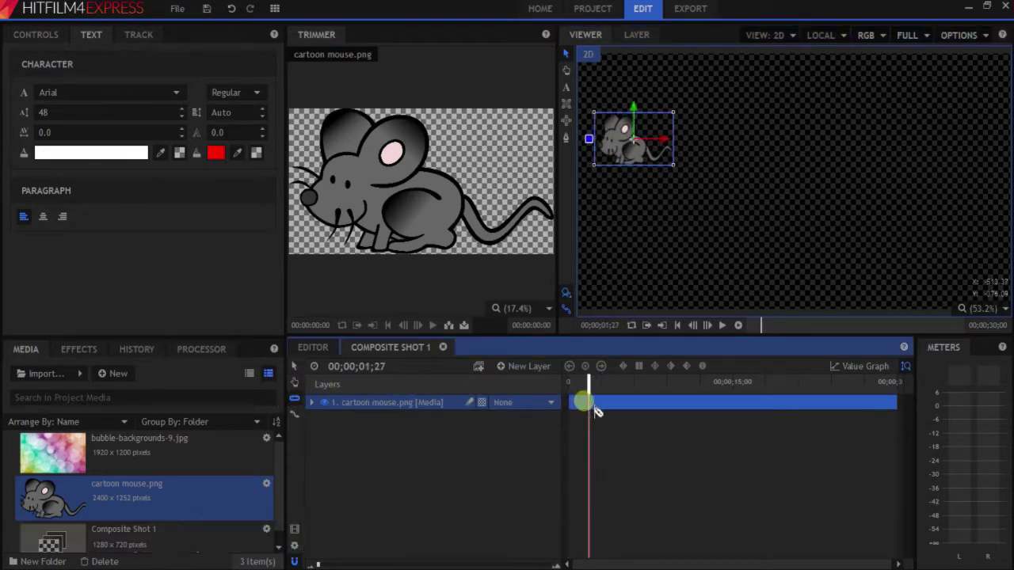
key("ctrl+shift+d")
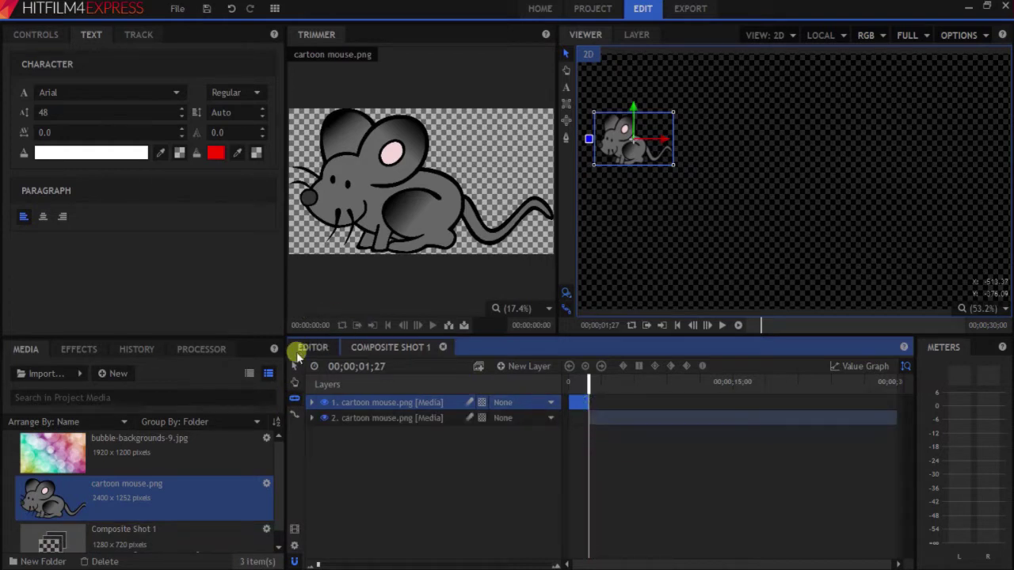
left_click(612, 418)
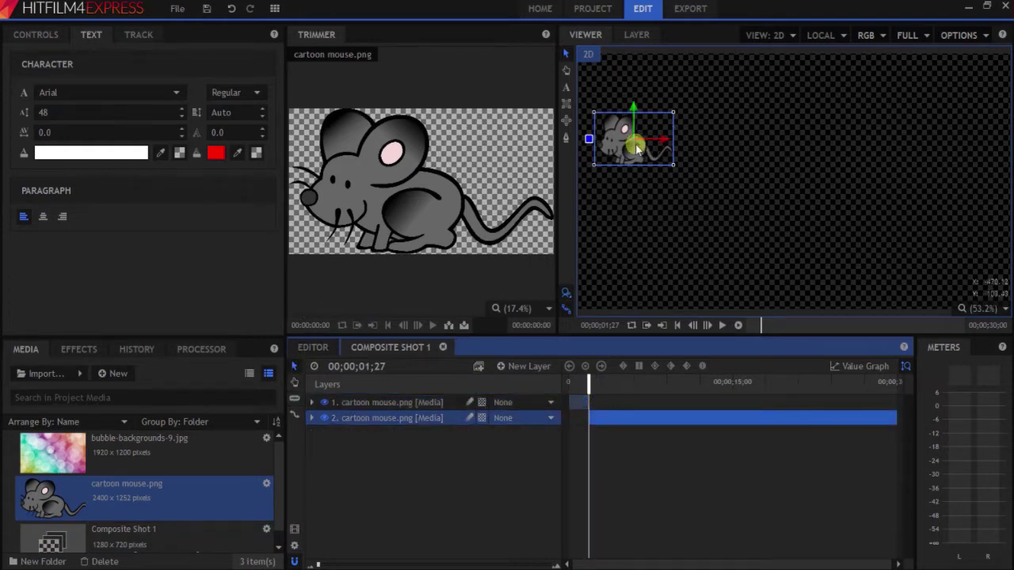
left_click_drag(636, 144, 945, 184)
left_click(590, 386)
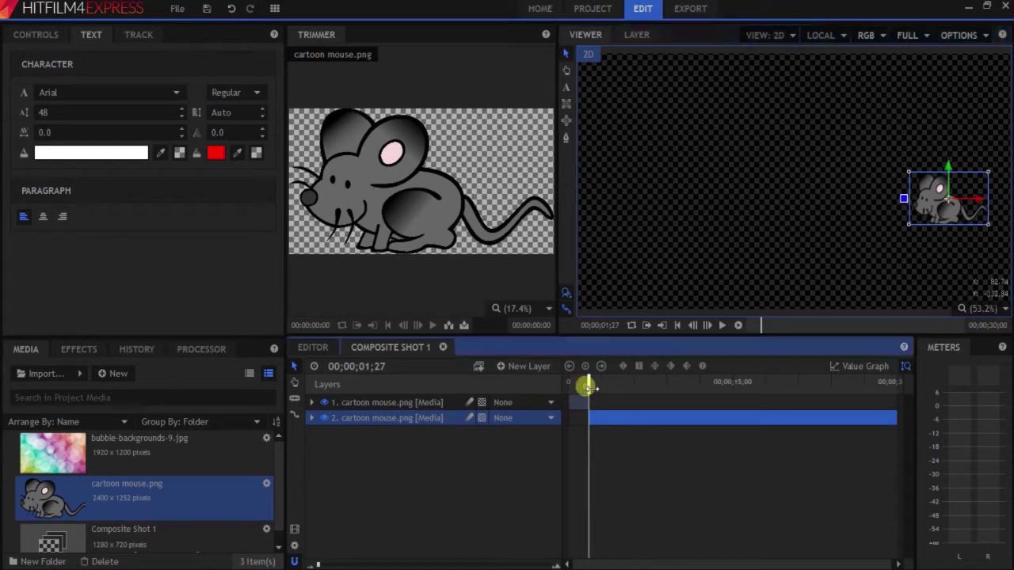
left_click_drag(581, 386, 599, 390)
key("space")
key("ctrl+z")
key("ctrl+z")
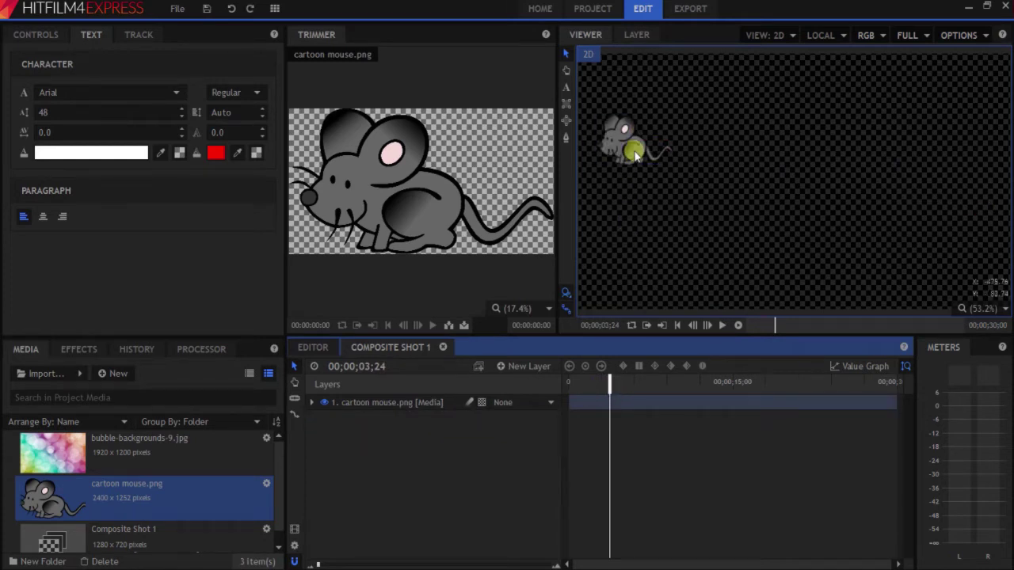
left_click_drag(634, 155, 645, 190)
Step: Expand the cartoon mouse layer's Transform property group
left_click(426, 404)
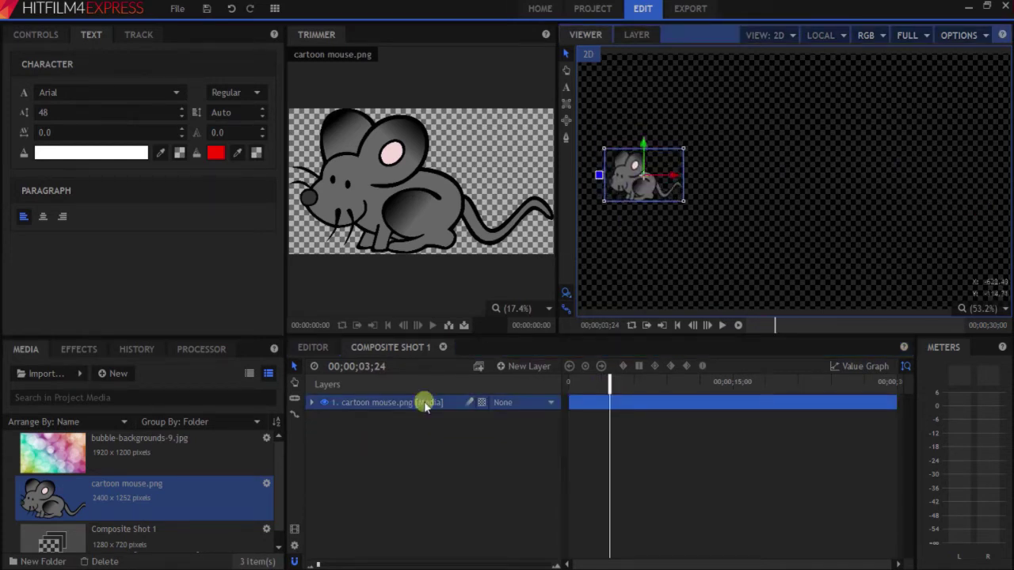
left_click(313, 405)
left_click(337, 453)
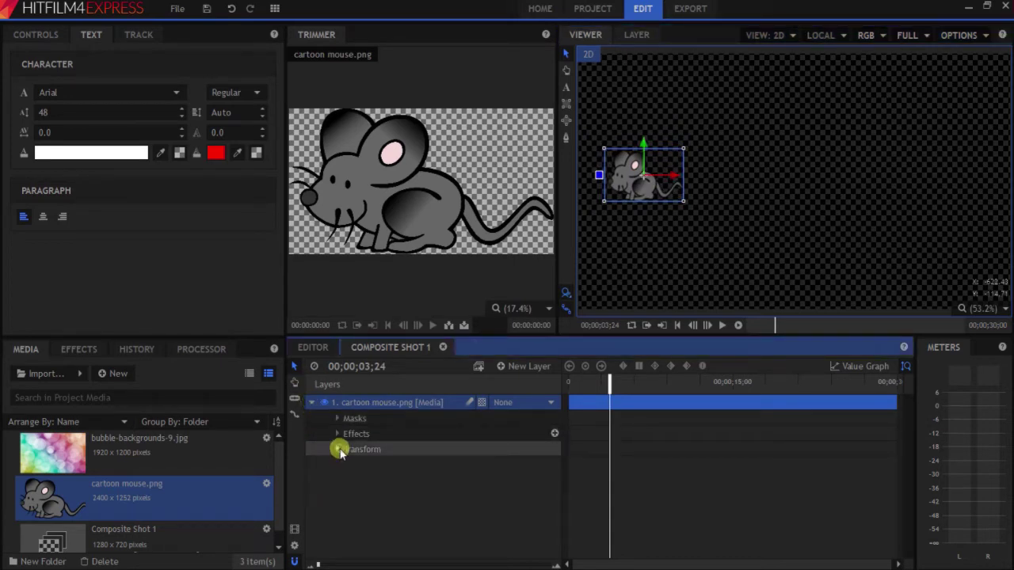
left_click(339, 450)
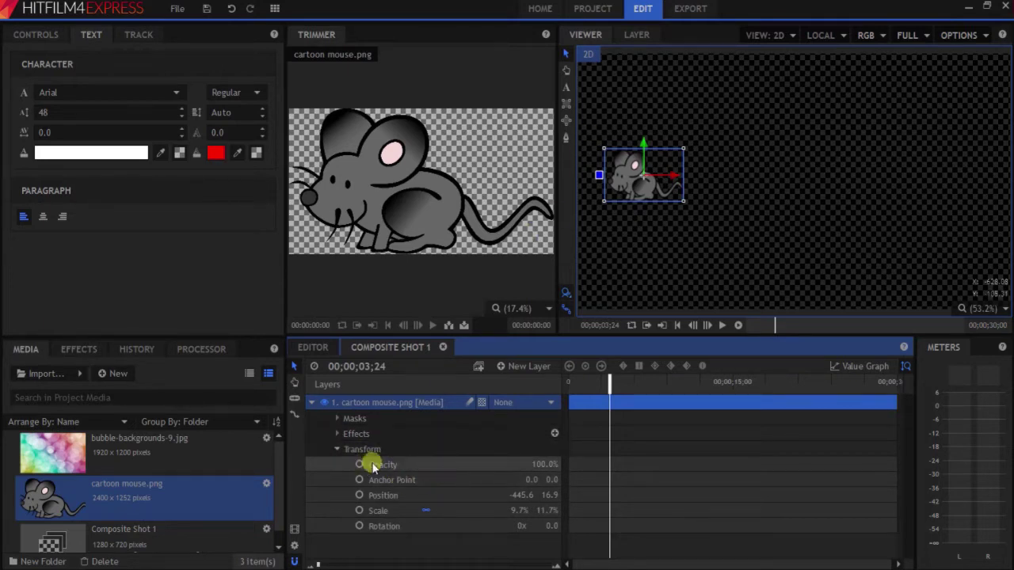
Step: Scrub the mouse's Opacity and set its Anchor Point X to 0.0
left_click(393, 546)
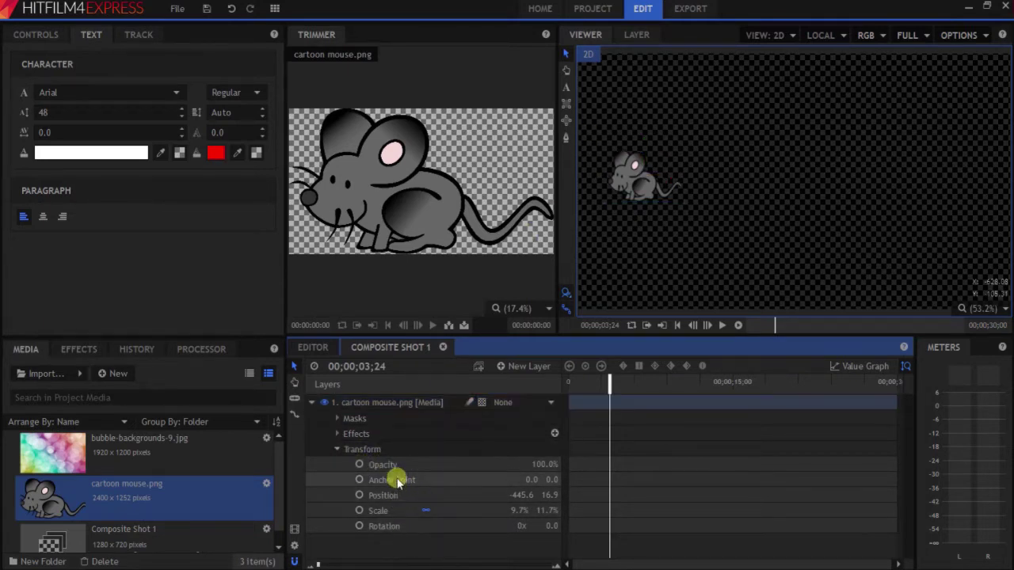
left_click(401, 464)
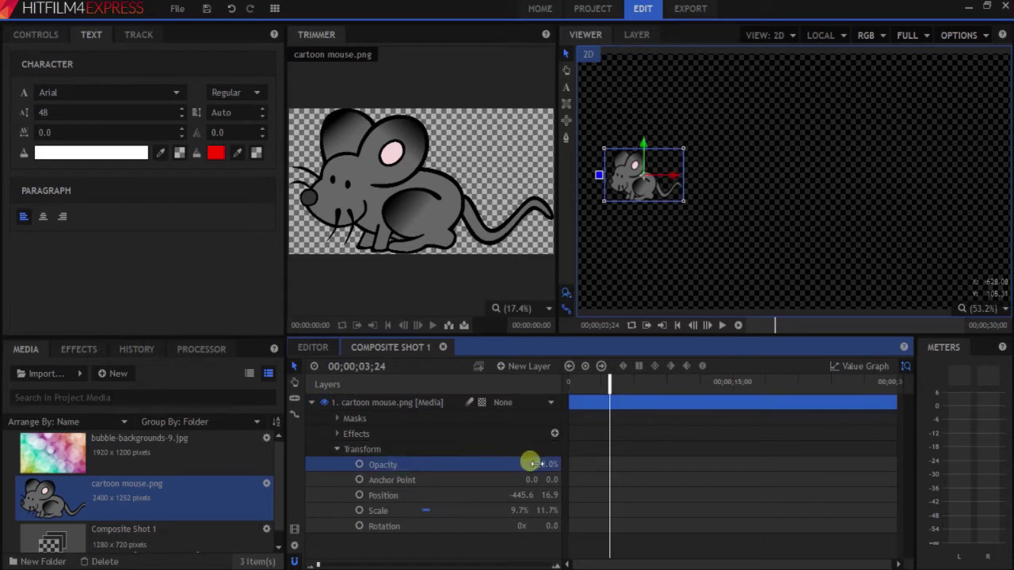
mouse_move(529, 462)
left_mouse_down()
mouse_move(593, 462)
mouse_move(530, 462)
left_mouse_up()
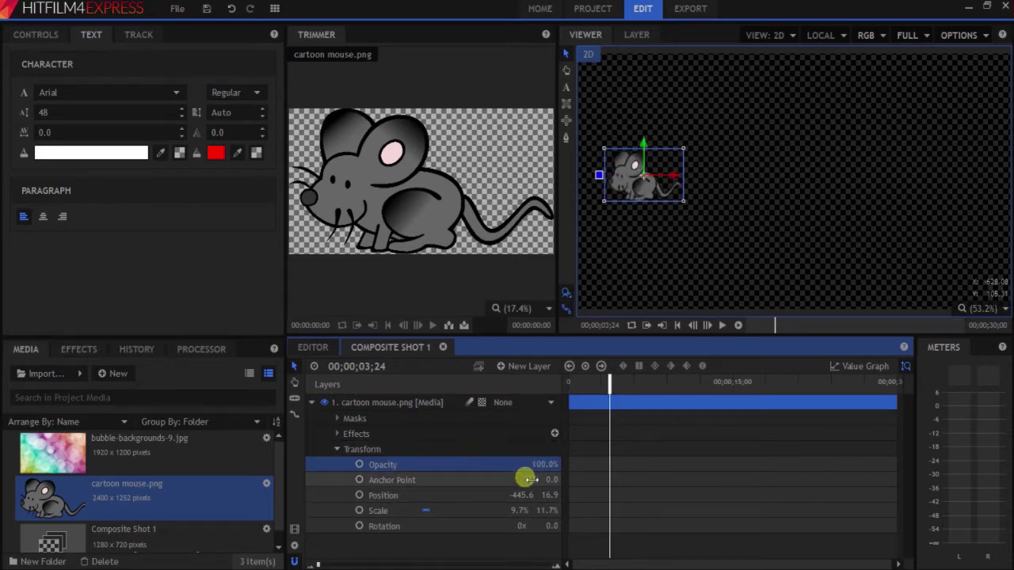
left_click_drag(527, 479, 527, 479)
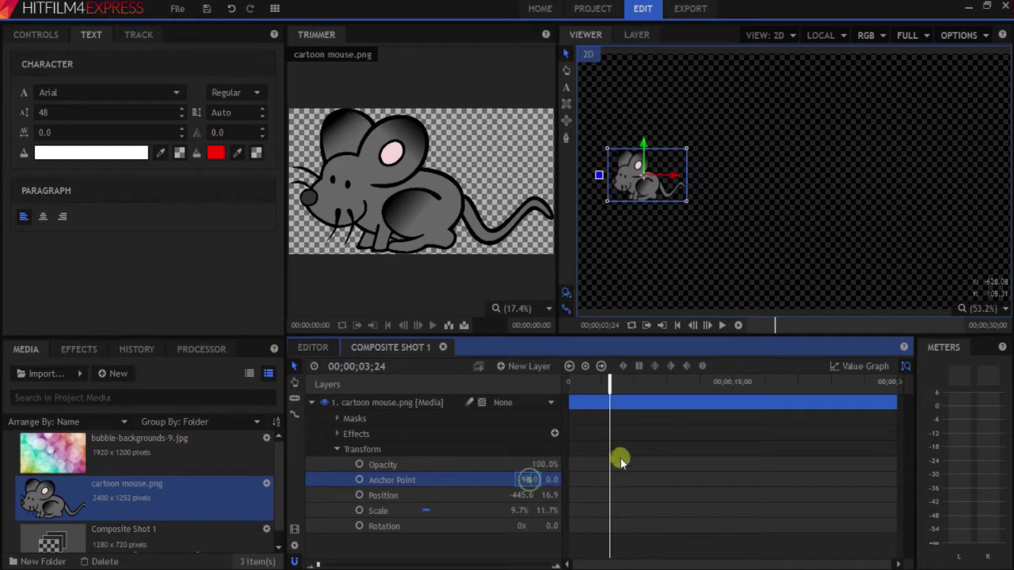
type("0")
key("Return")
left_click(461, 545)
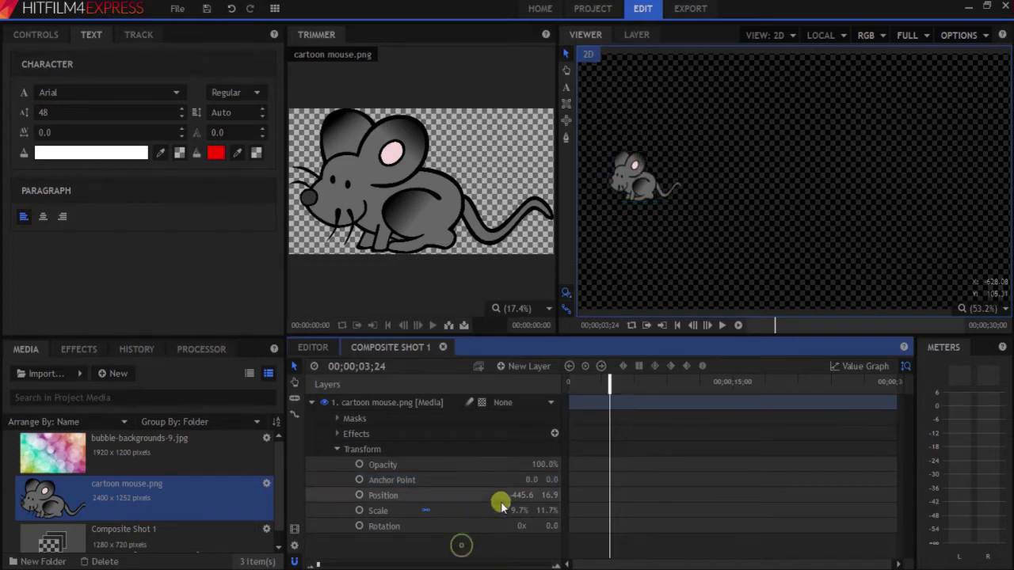
Step: Scrub Position X, rotate the mouse and shift it right, then return to the start
mouse_move(525, 497)
left_mouse_down()
mouse_move(513, 495)
mouse_move(526, 497)
mouse_move(518, 511)
left_mouse_up()
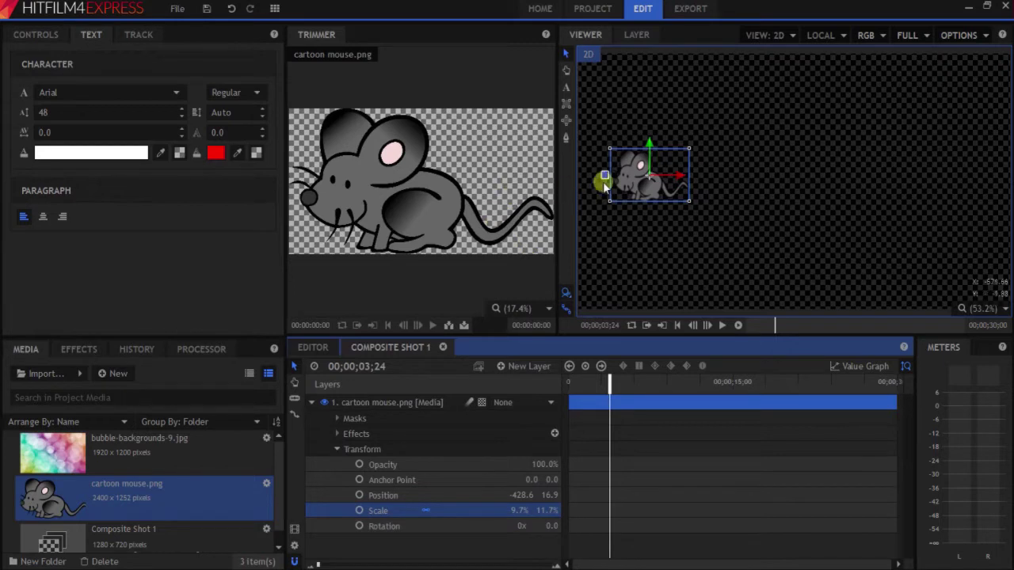
left_click_drag(604, 183, 552, 181)
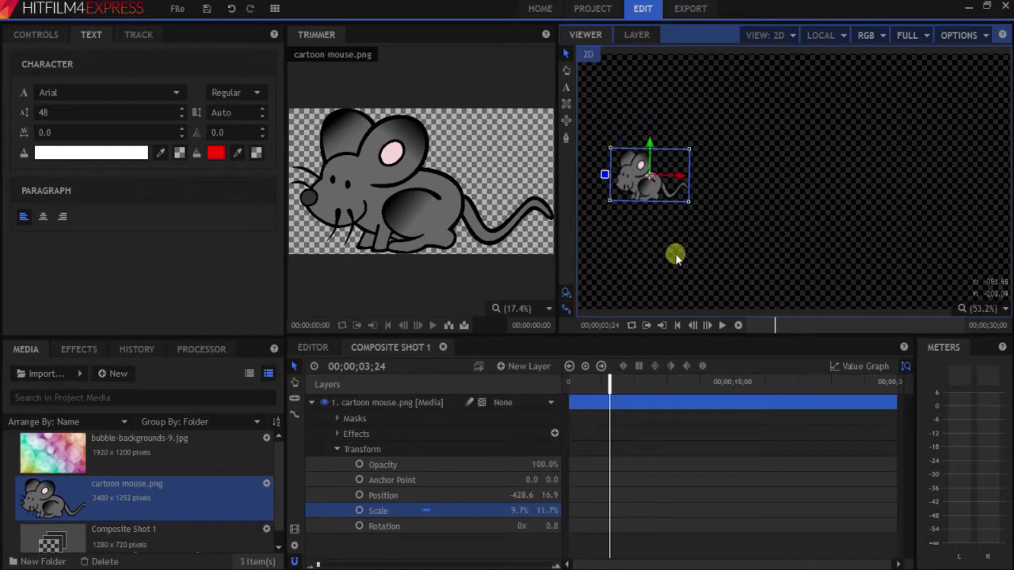
mouse_move(652, 176)
left_mouse_down()
mouse_move(906, 174)
mouse_move(768, 188)
mouse_move(649, 176)
left_mouse_up()
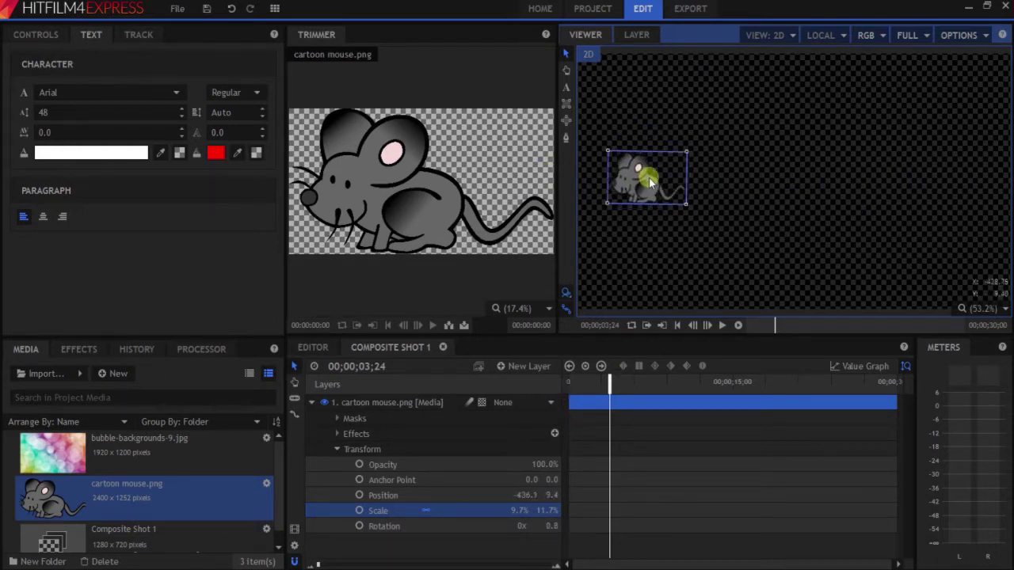
left_click(577, 383)
Step: At 00;00;02;16, move the mouse to the frame's right side (Position 462.6, 0.0)
left_click(375, 496)
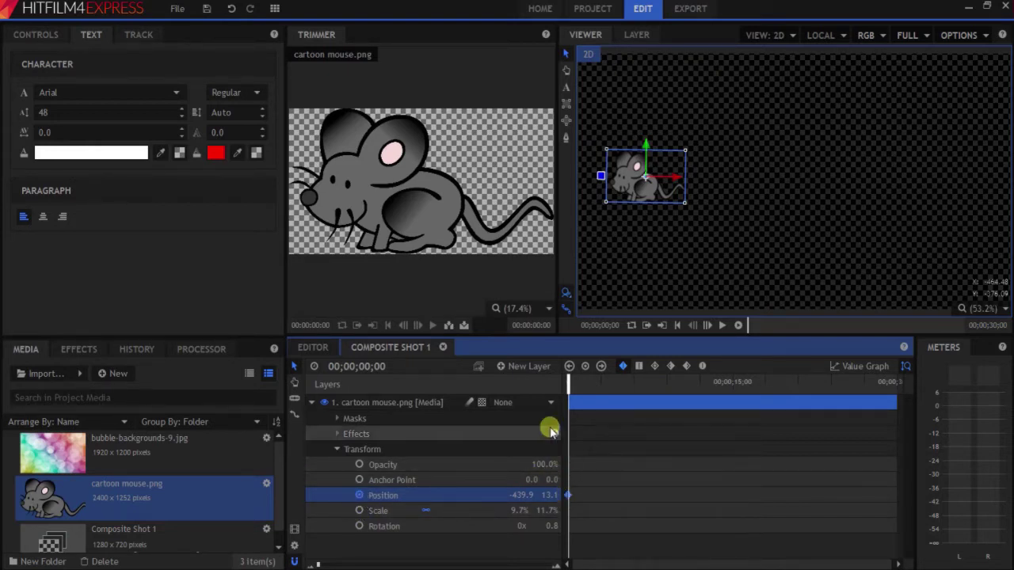
left_click_drag(580, 380, 596, 381)
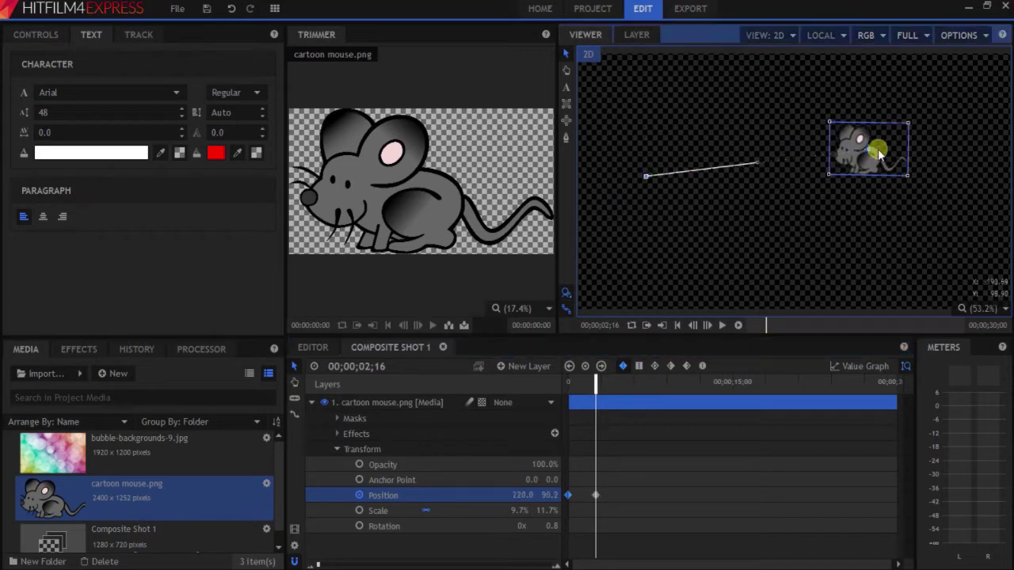
left_click_drag(878, 151, 953, 181)
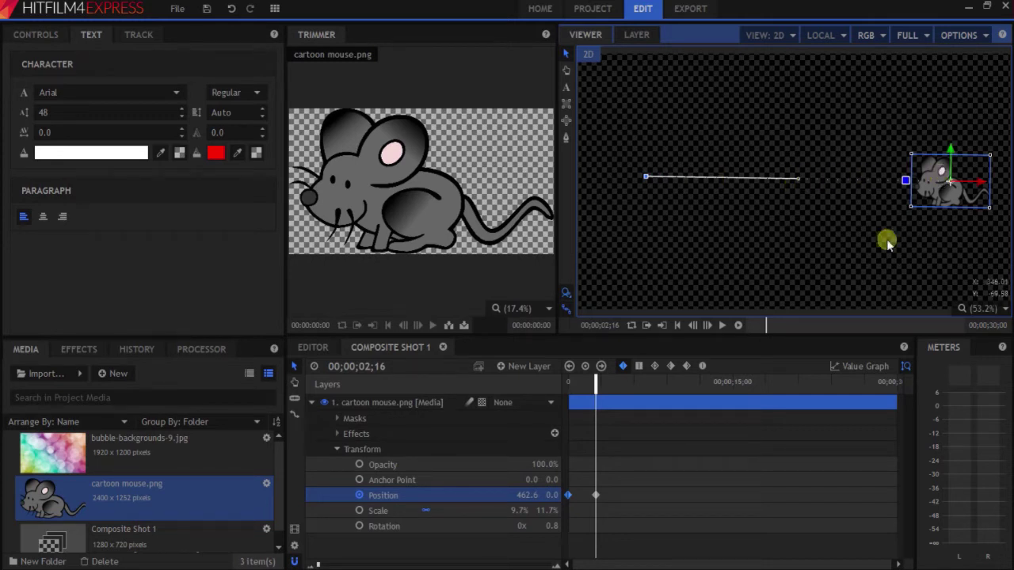
Step: Preview the slide from the first frame, then add a starting Scale keyframe
left_click_drag(589, 387, 464, 385)
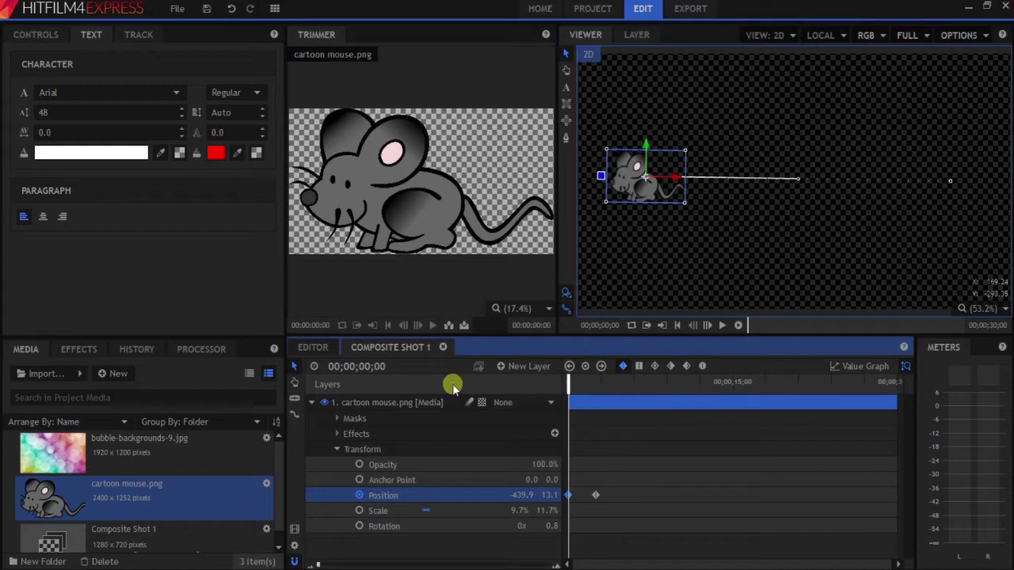
key("space")
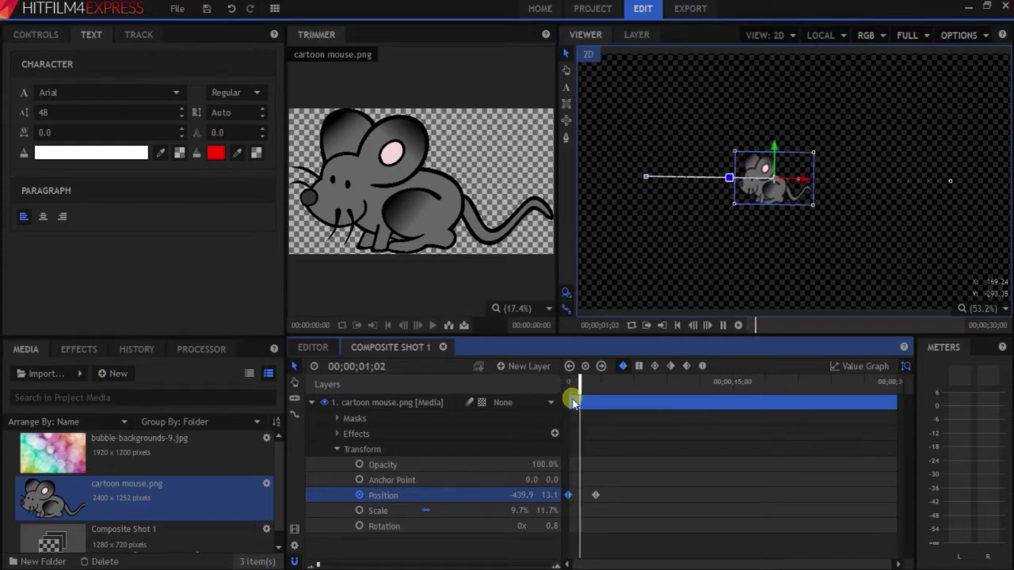
key("space")
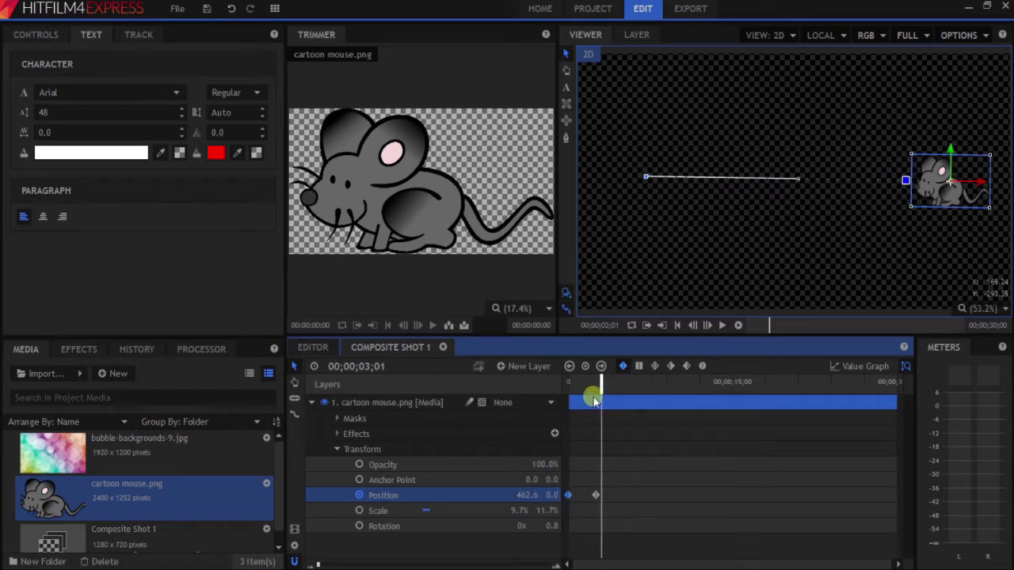
left_click_drag(596, 401, 552, 386)
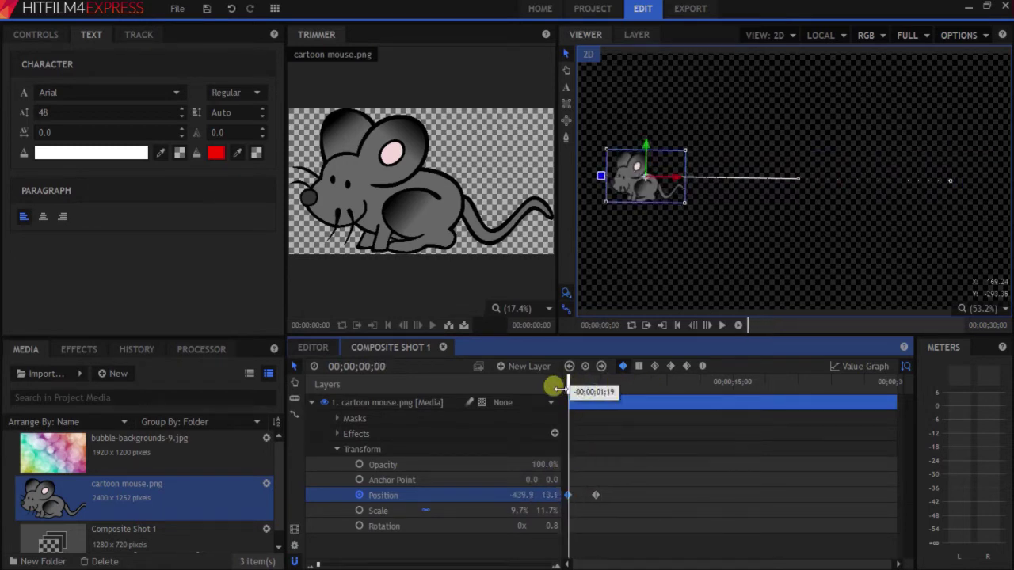
left_click(360, 511)
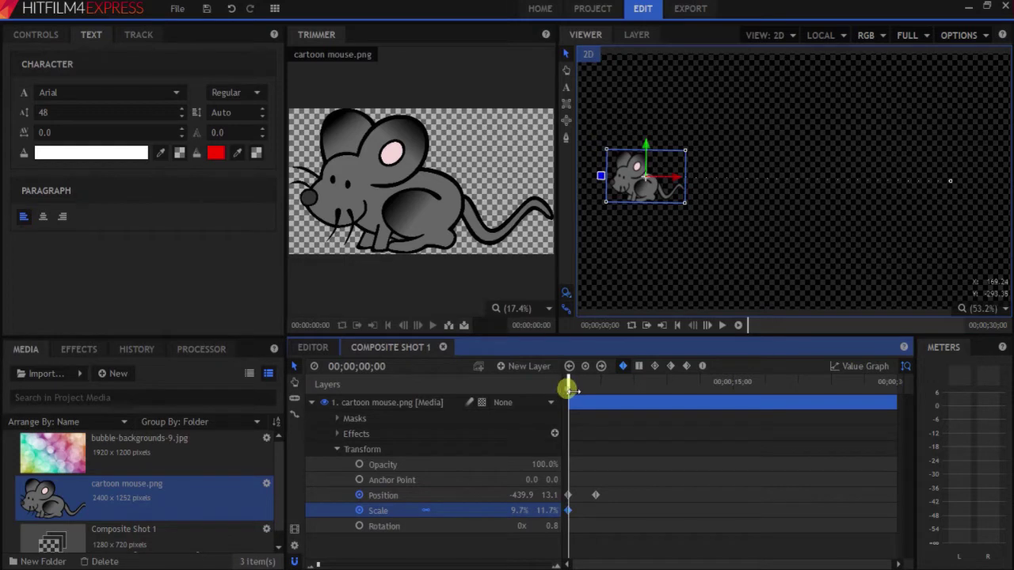
Step: At about 00;00;02;13, raise the mouse's Scale to 41.7%, 50.5% and preview the growth
left_click_drag(569, 388, 596, 402)
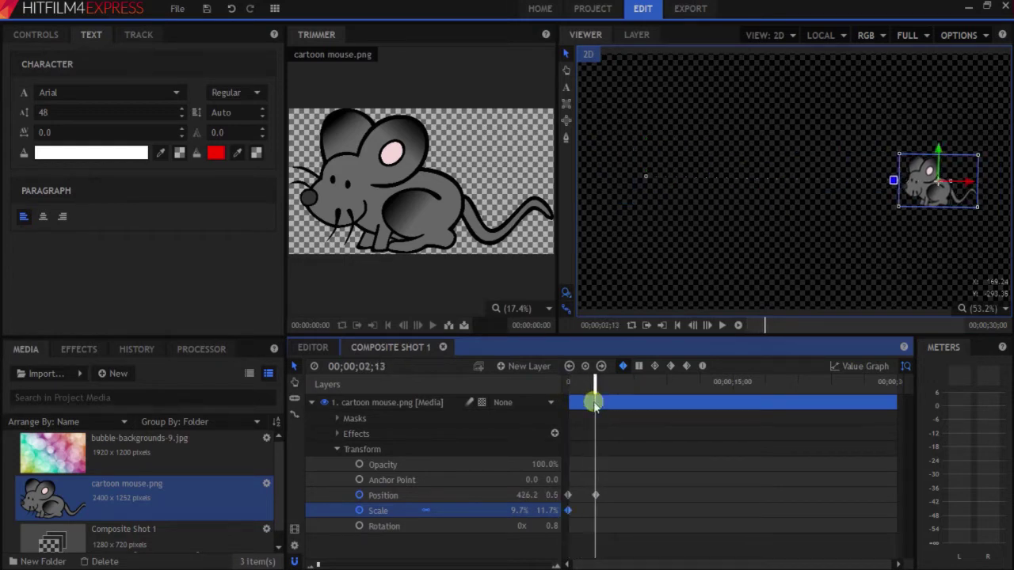
left_click(516, 513)
left_click_drag(517, 514, 515, 513)
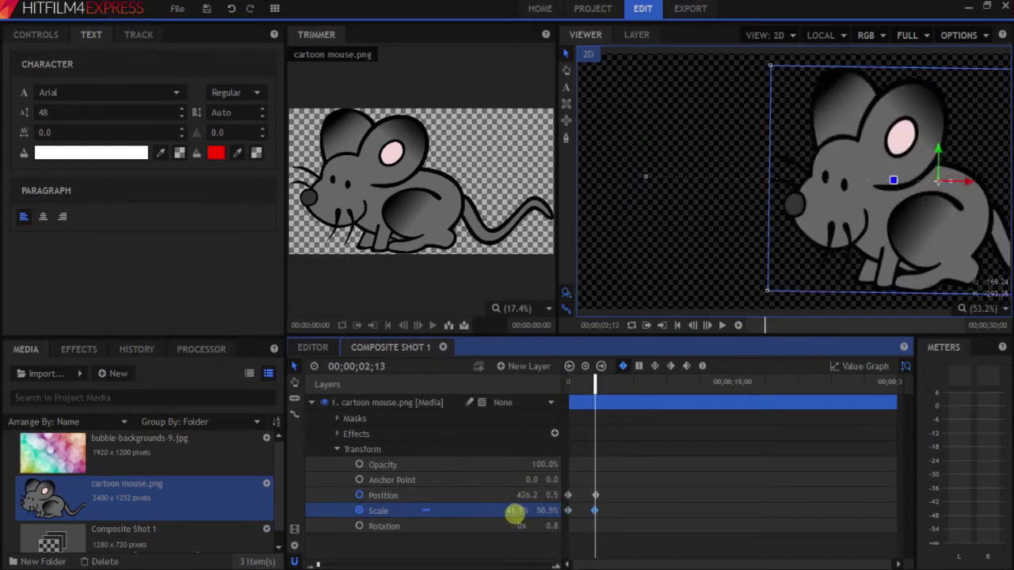
left_click_drag(582, 387, 559, 384)
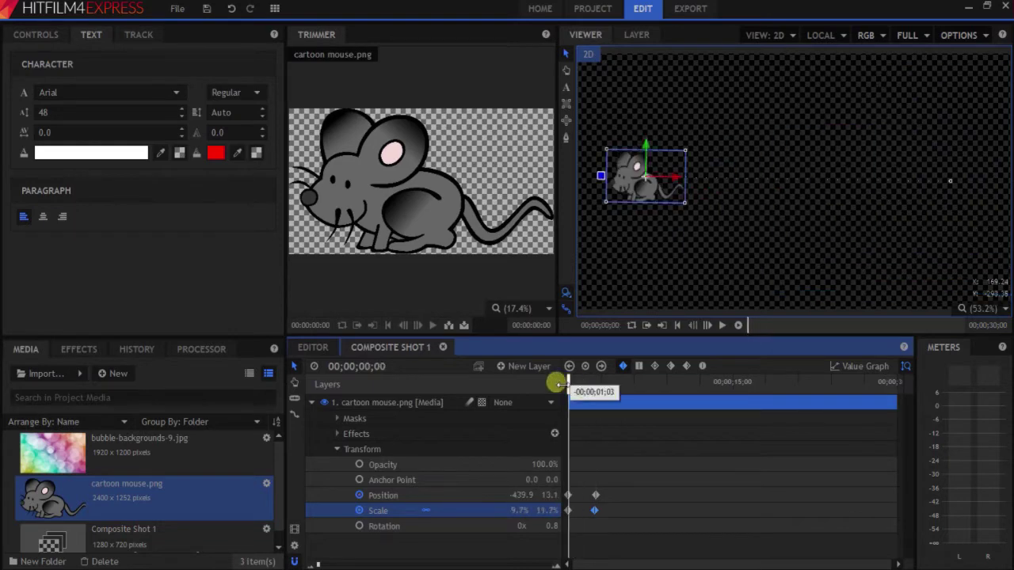
key("space")
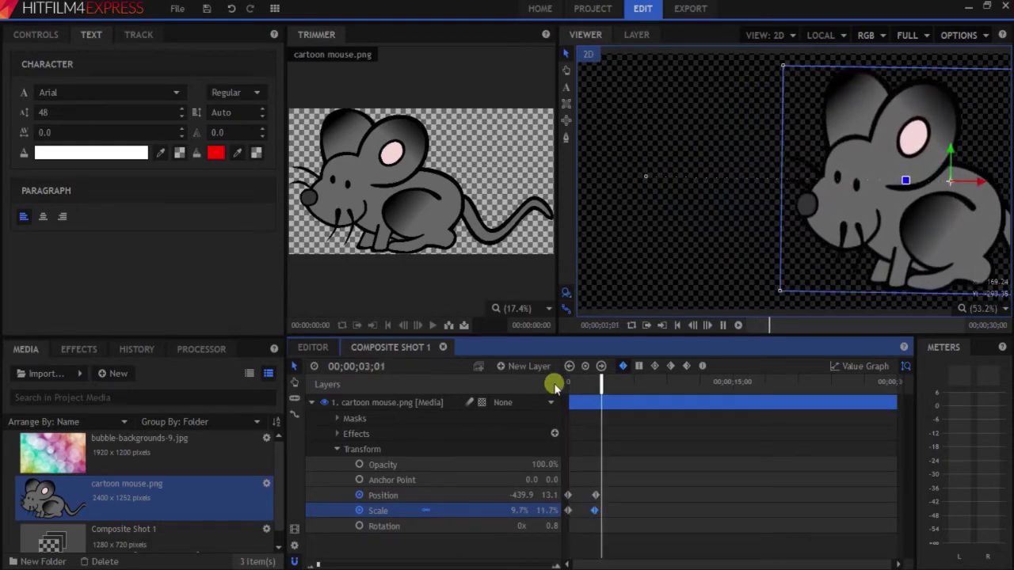
left_click_drag(578, 385, 546, 386)
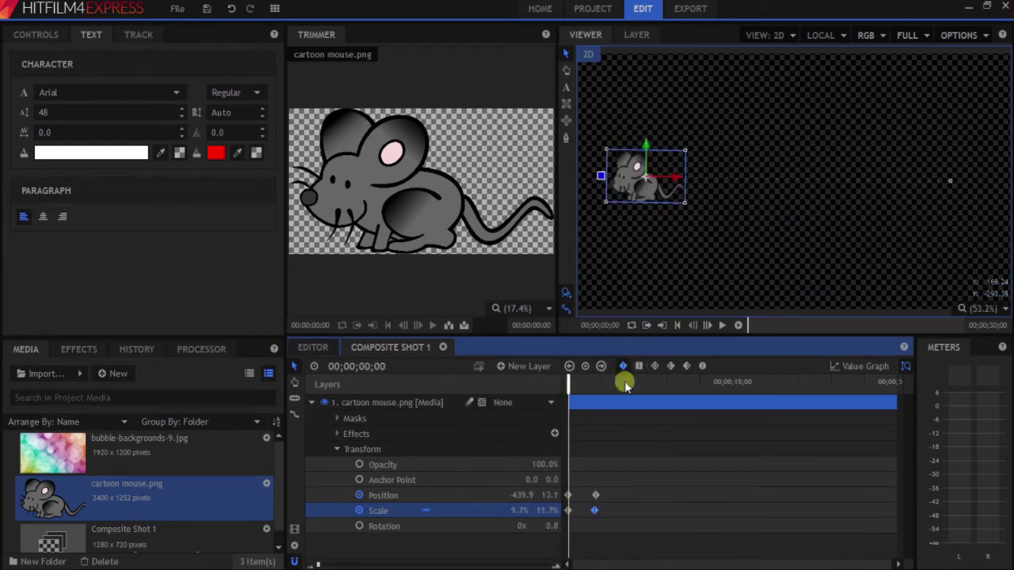
Step: Set the first Scale and Position keyframes to Hold interpolation and preview the jump
left_click(568, 510)
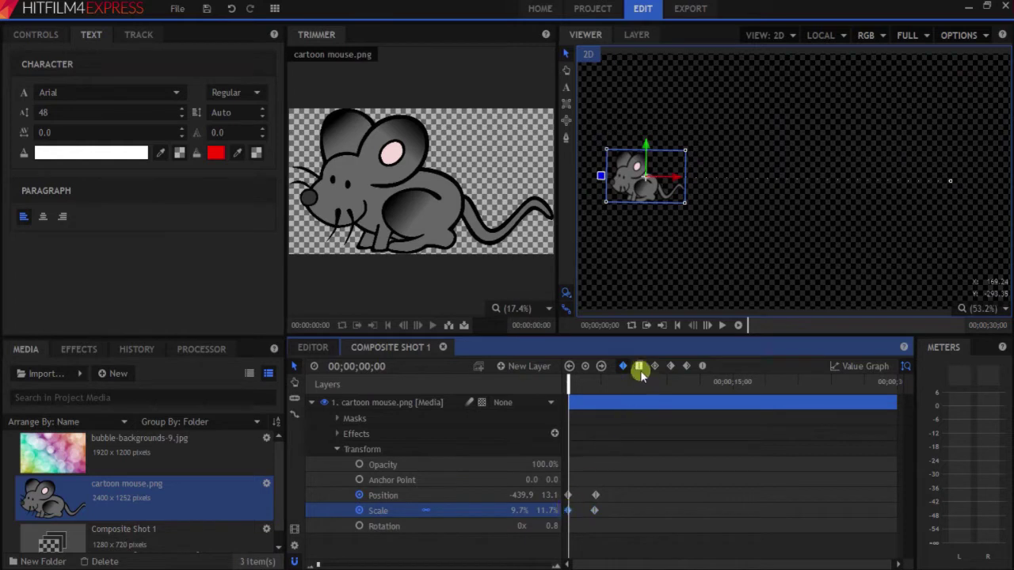
key("space")
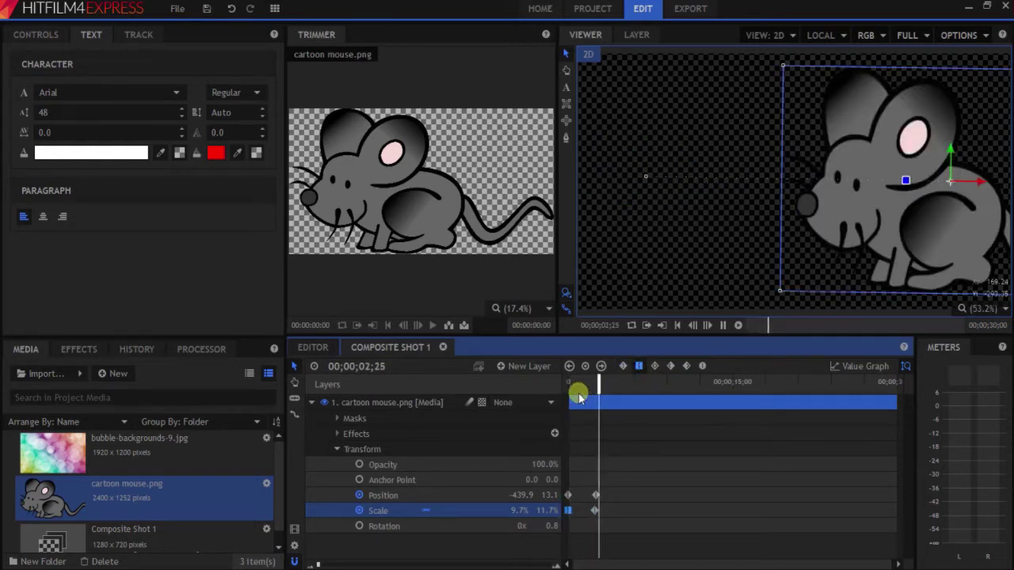
key("space")
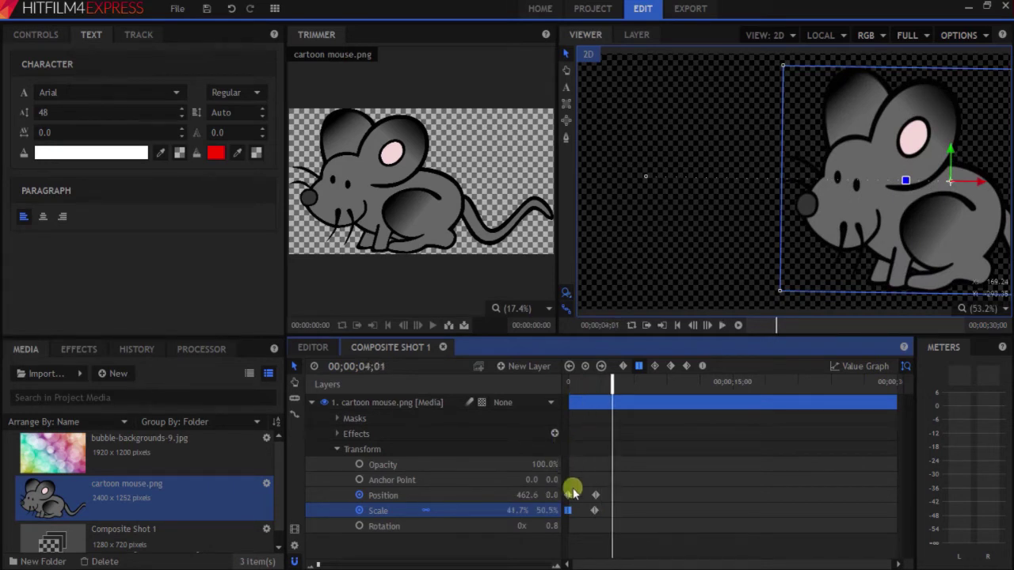
left_click(567, 496)
left_click(639, 367)
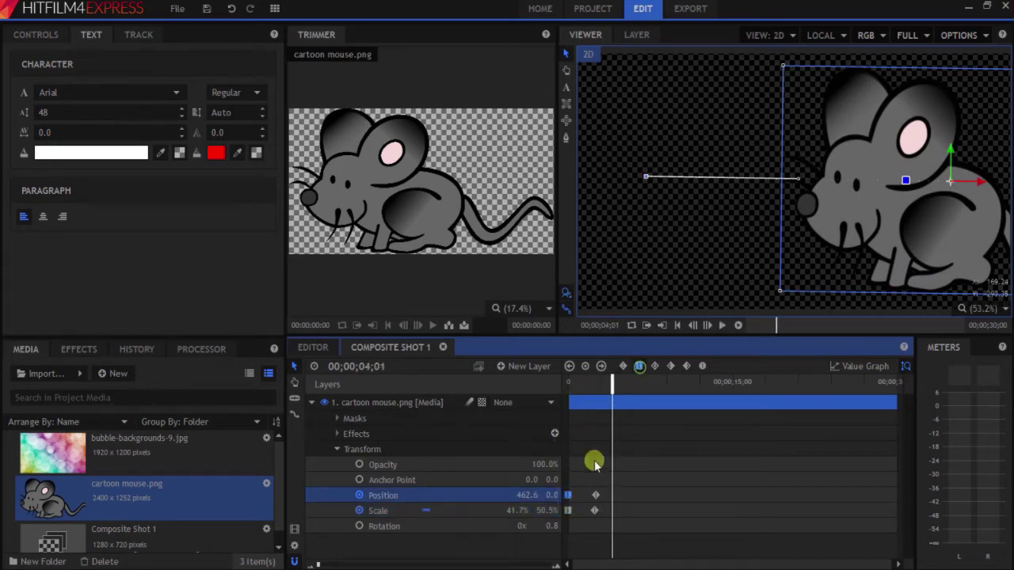
left_click_drag(584, 384, 532, 384)
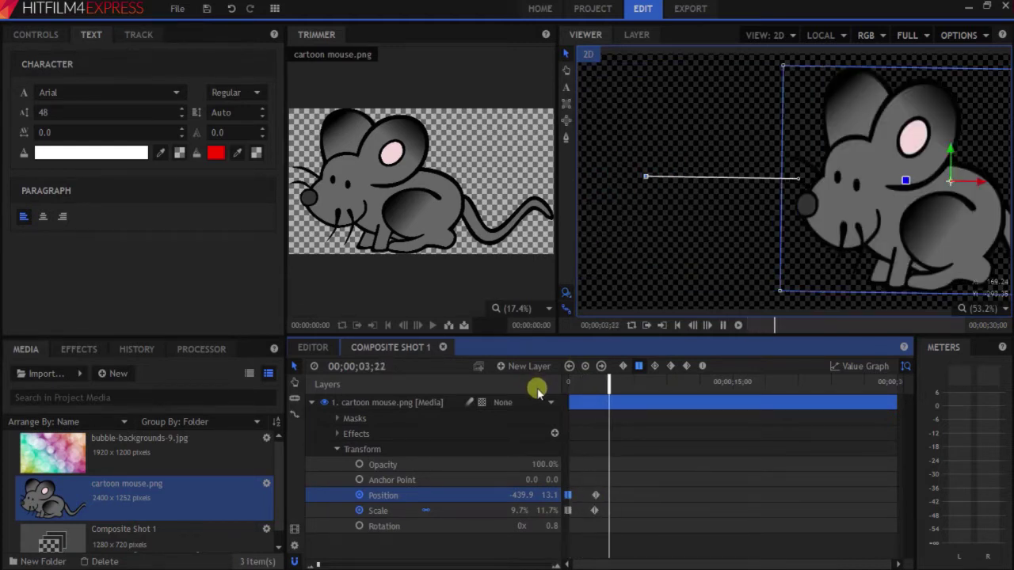
key("space")
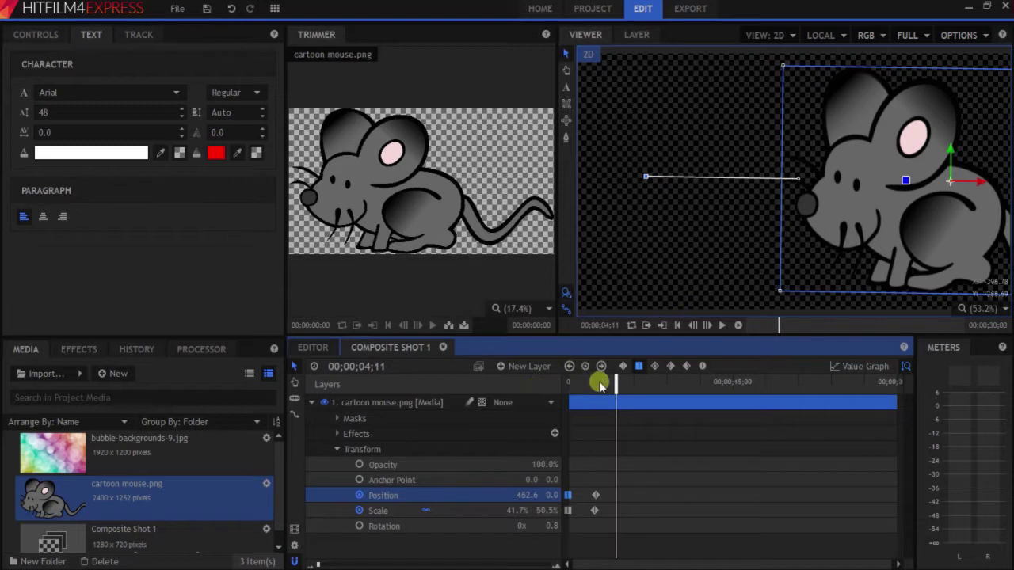
left_click_drag(597, 385, 566, 373)
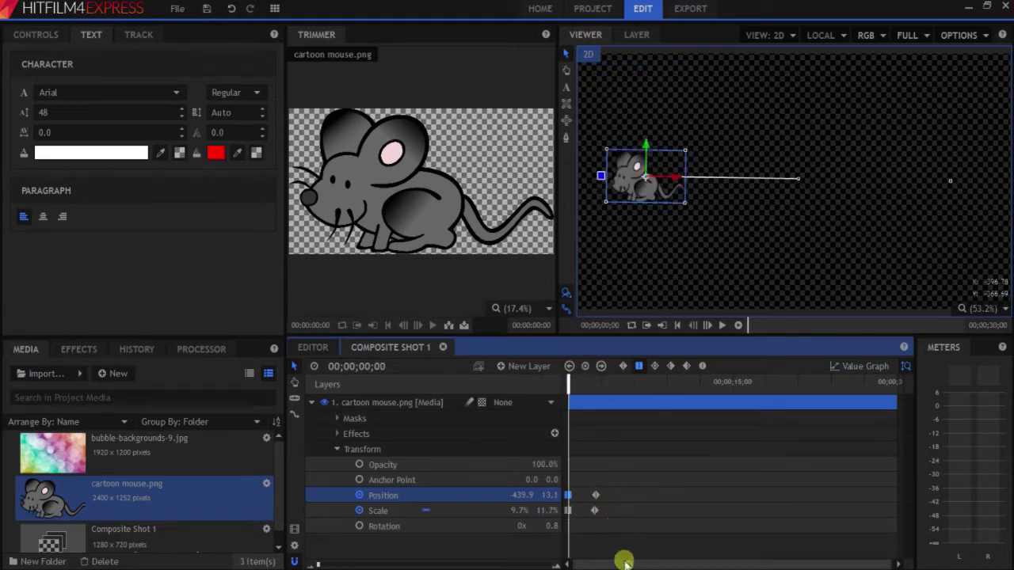
Step: Drop the Scale keyframes and at 00;00;05;10 move the mouse upper-left (-289.5, 221.8), then preview
left_click_drag(623, 555, 565, 510)
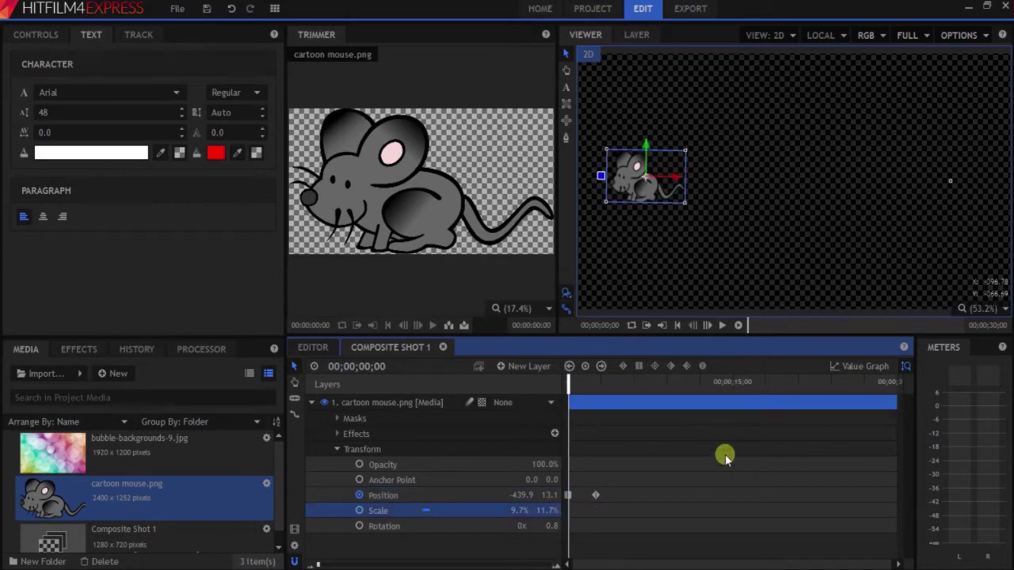
left_click(567, 496)
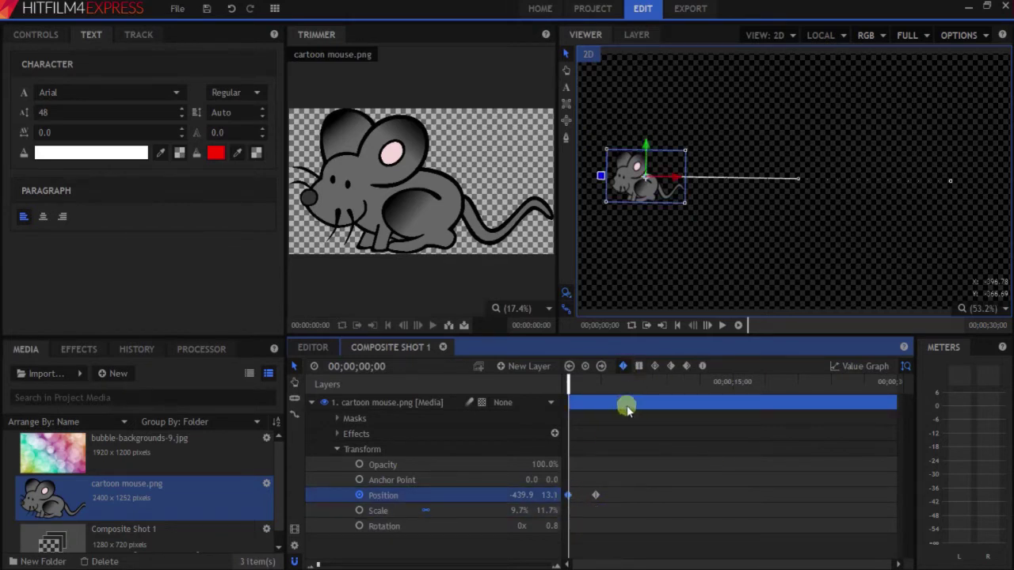
left_click_drag(573, 388, 628, 387)
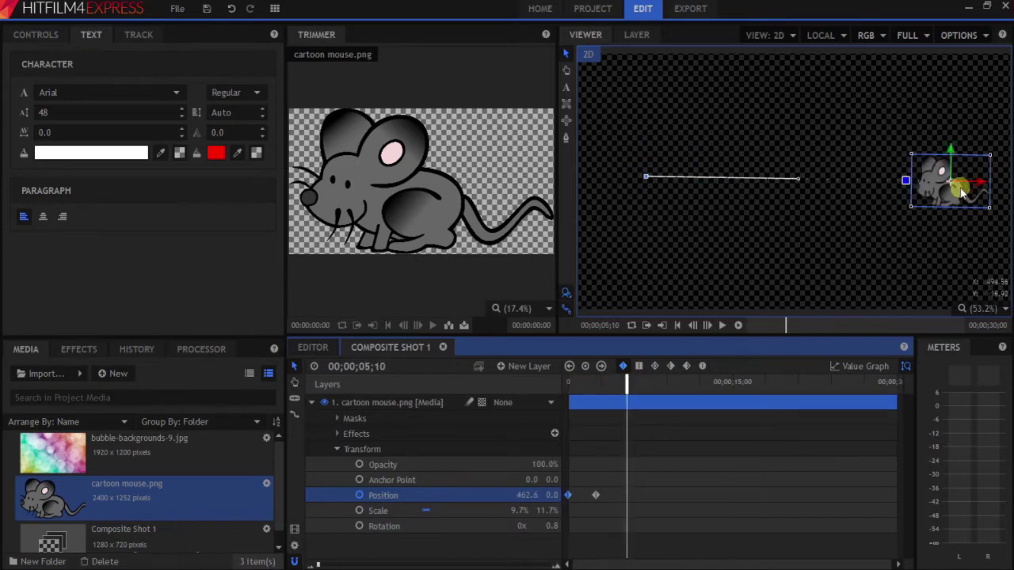
left_click_drag(953, 185, 697, 103)
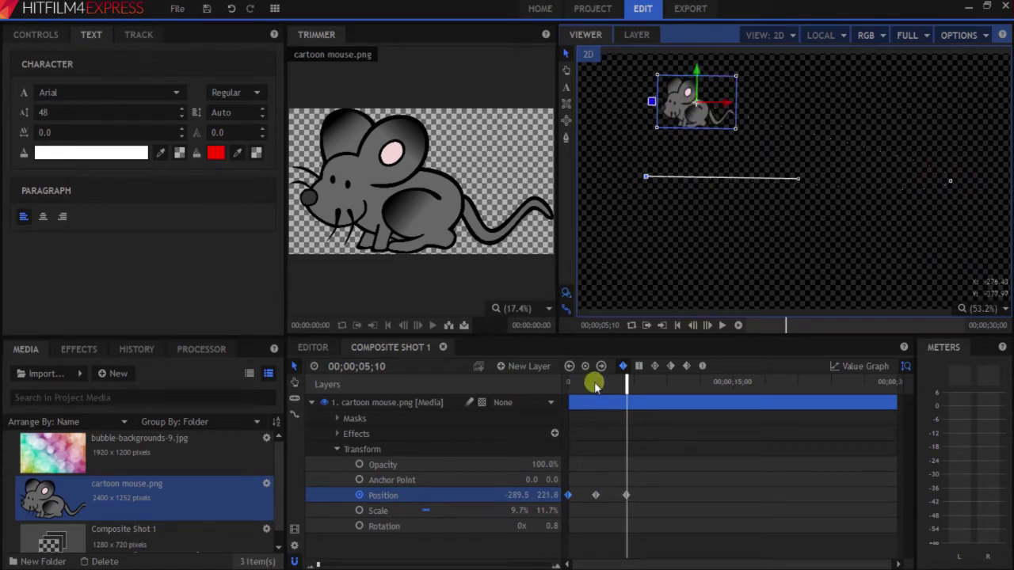
left_click_drag(596, 386, 537, 378)
key("space")
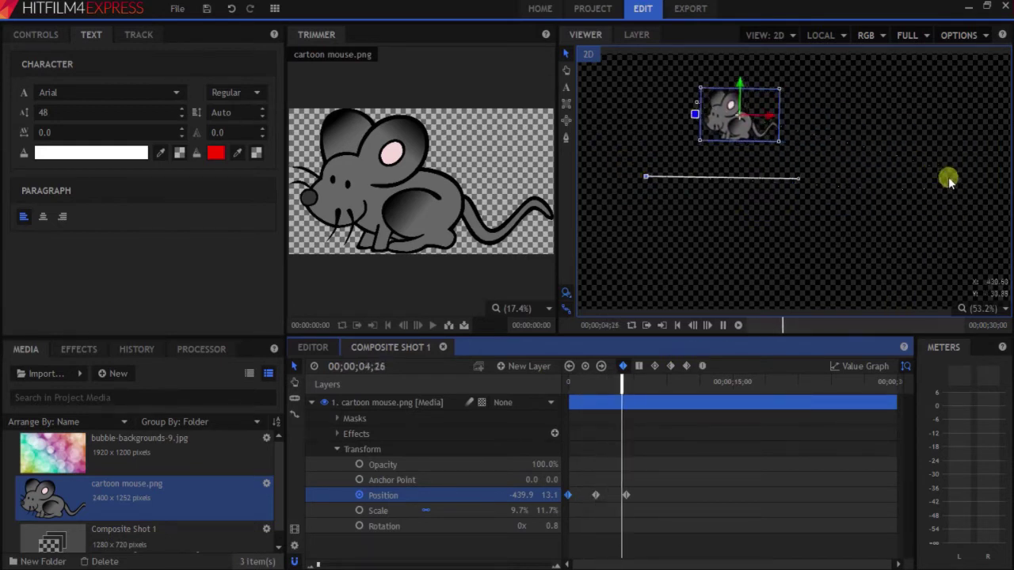
key("space")
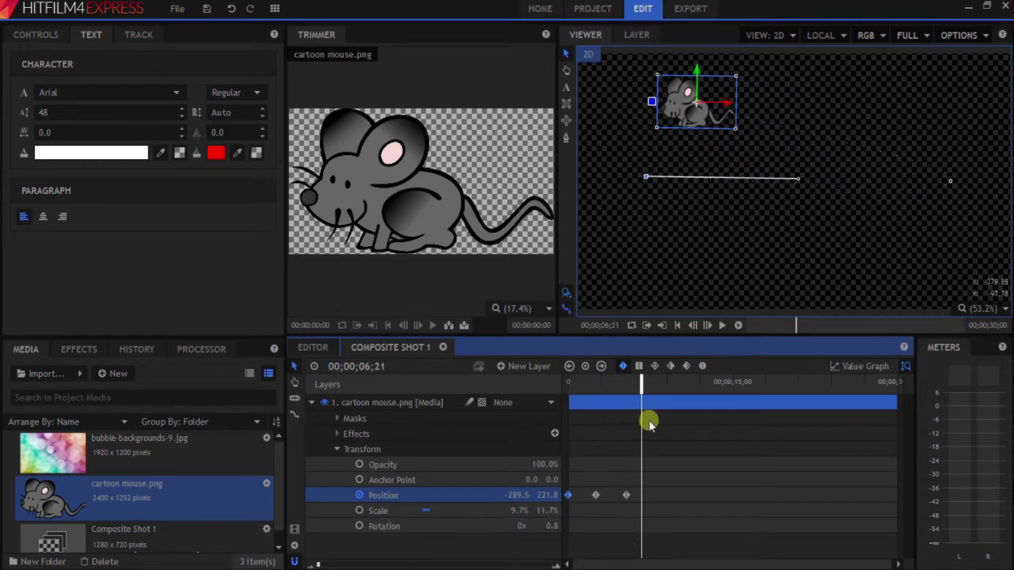
left_click_drag(605, 390, 567, 388)
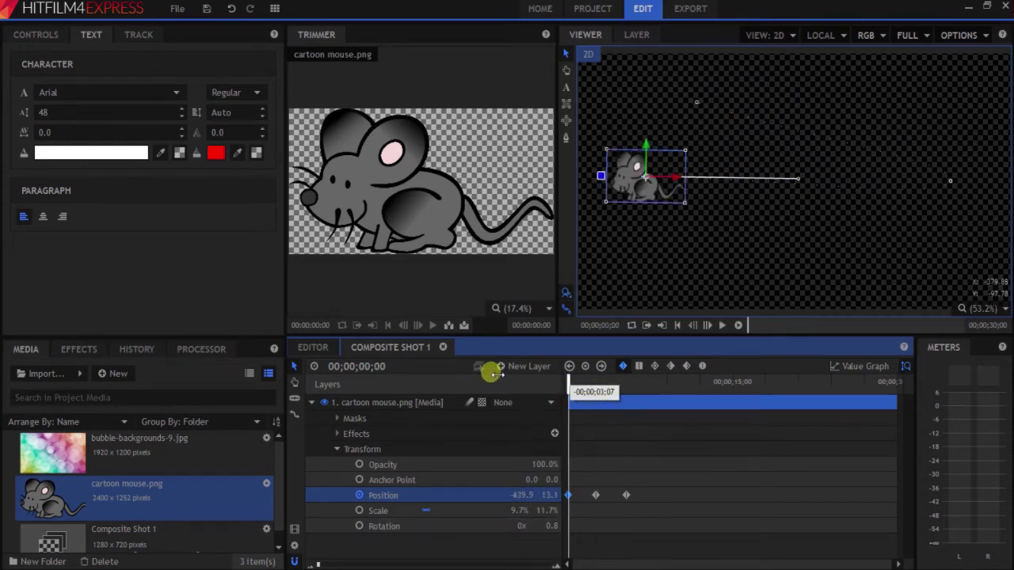
left_click(360, 527)
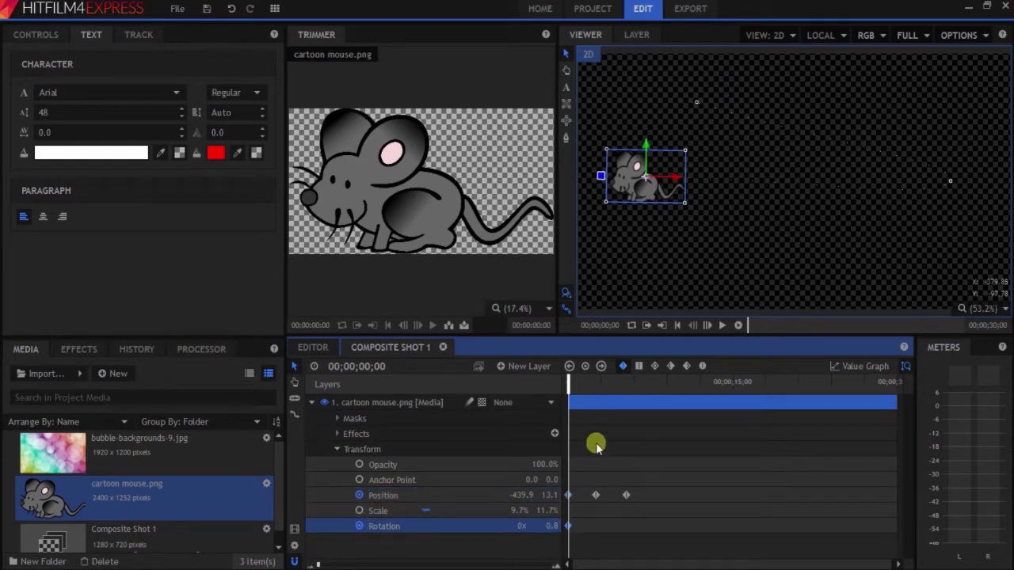
left_click_drag(600, 387, 630, 387)
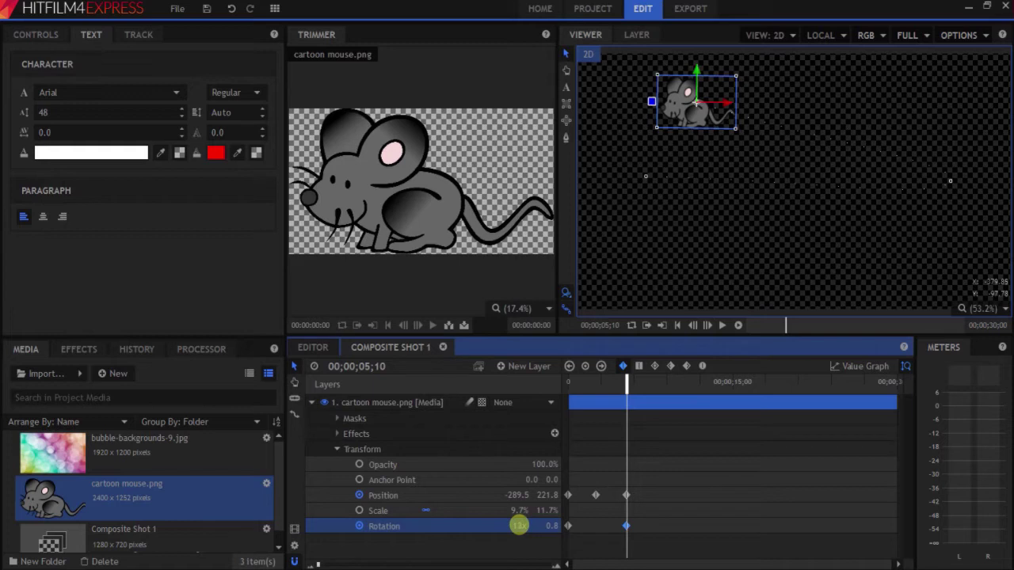
left_click_drag(595, 387, 558, 386)
key("space")
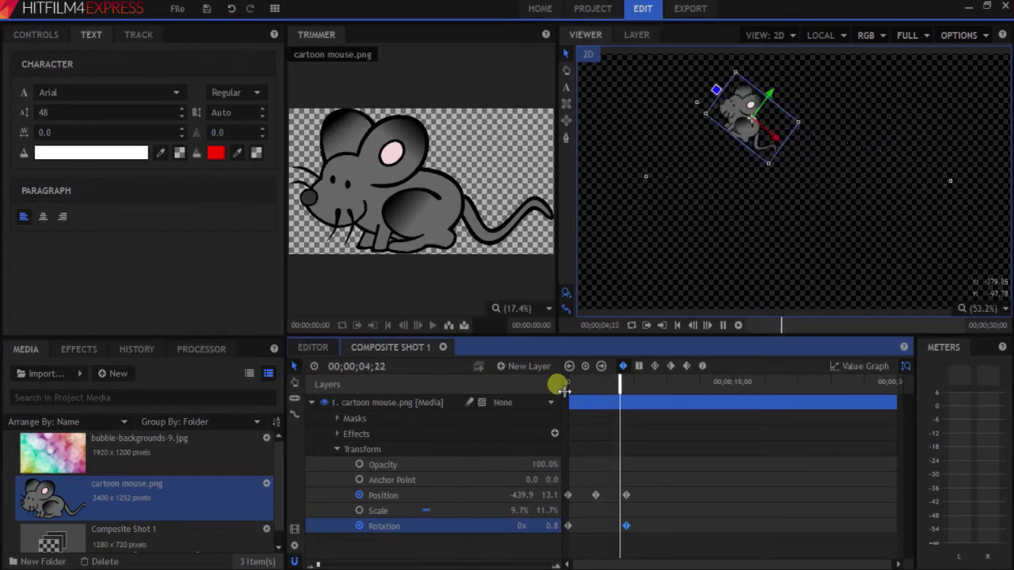
key("space")
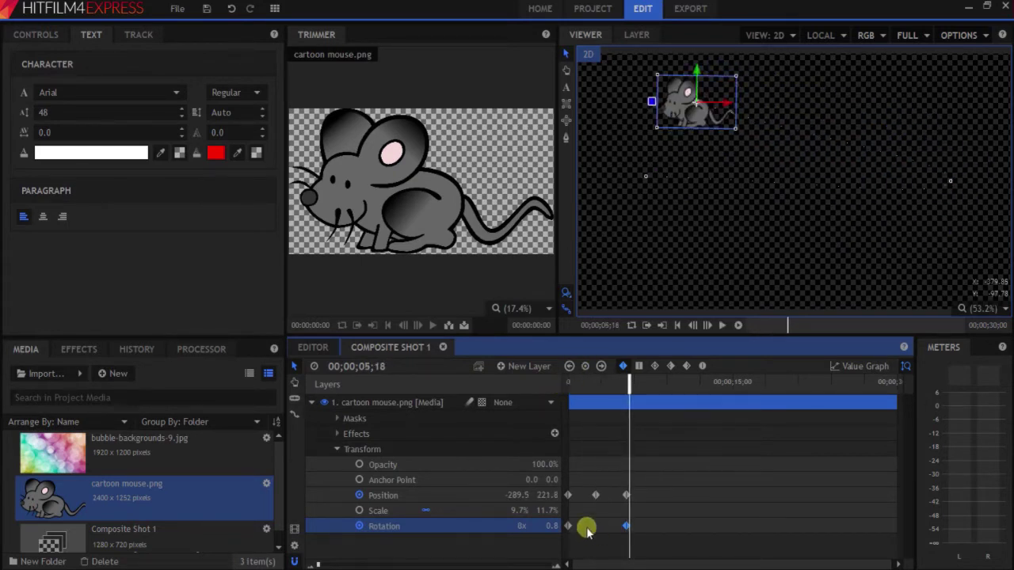
left_click(638, 367)
left_click(619, 402)
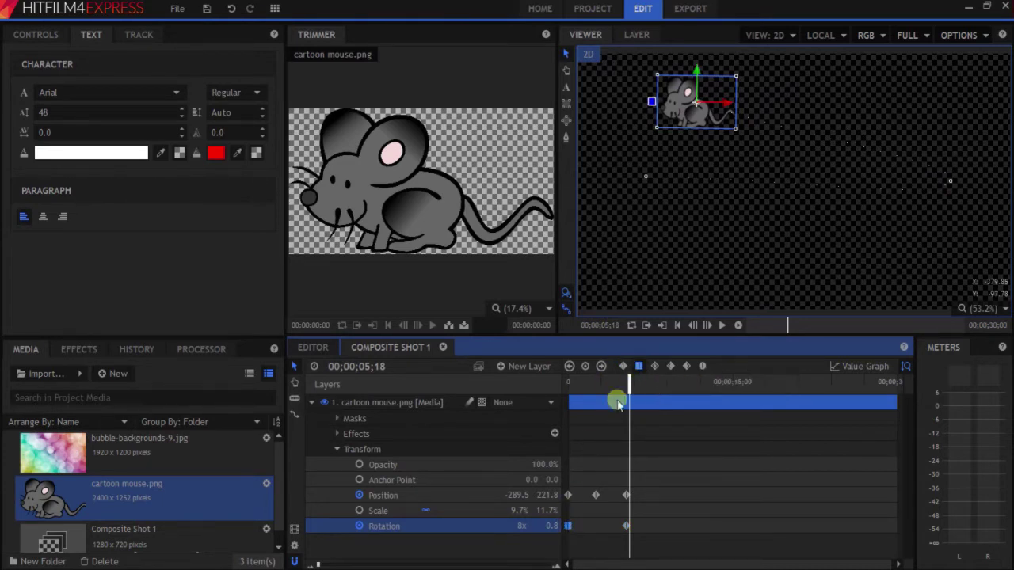
left_click(567, 385)
key("space")
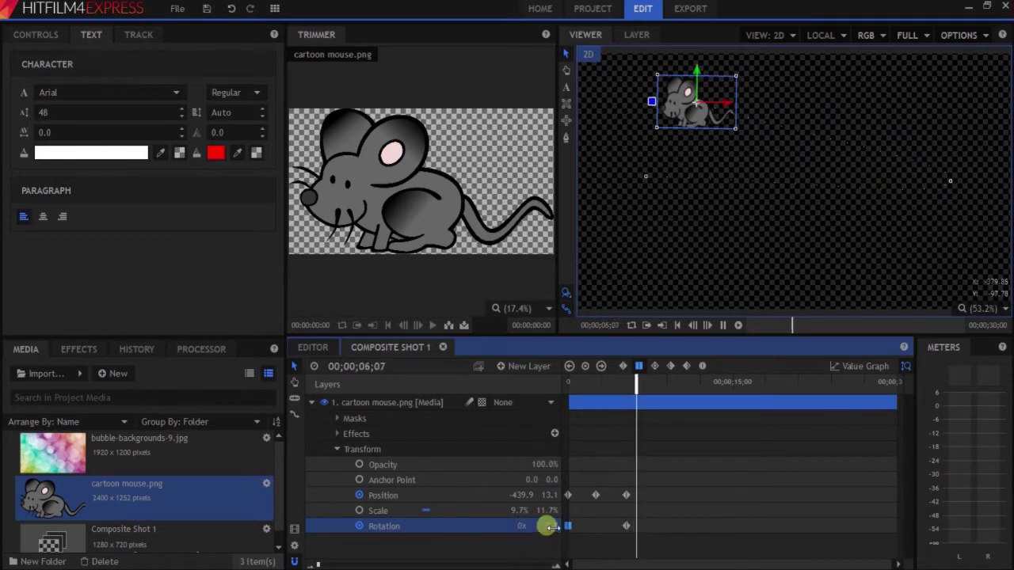
left_click(604, 383)
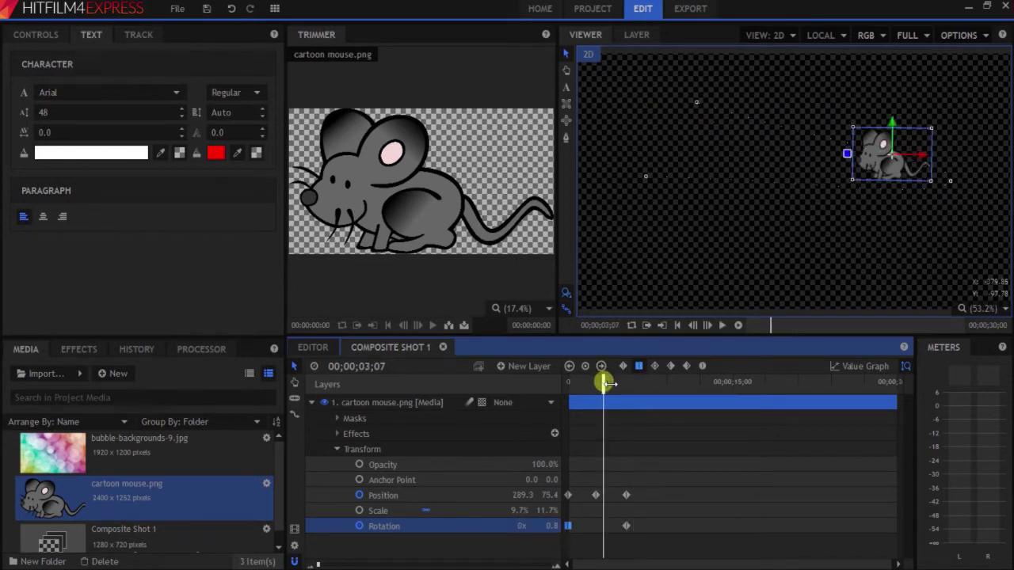
left_click_drag(604, 384, 608, 384)
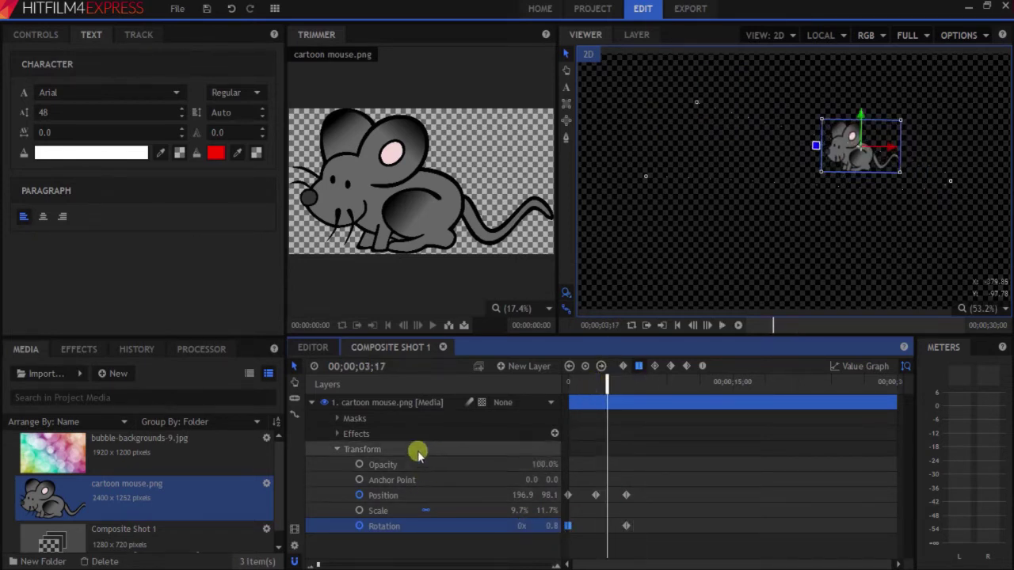
Step: Keyframe the mouse's Opacity at 100% at the start and 0% around 00;00;04;17
left_click_drag(605, 385, 525, 371)
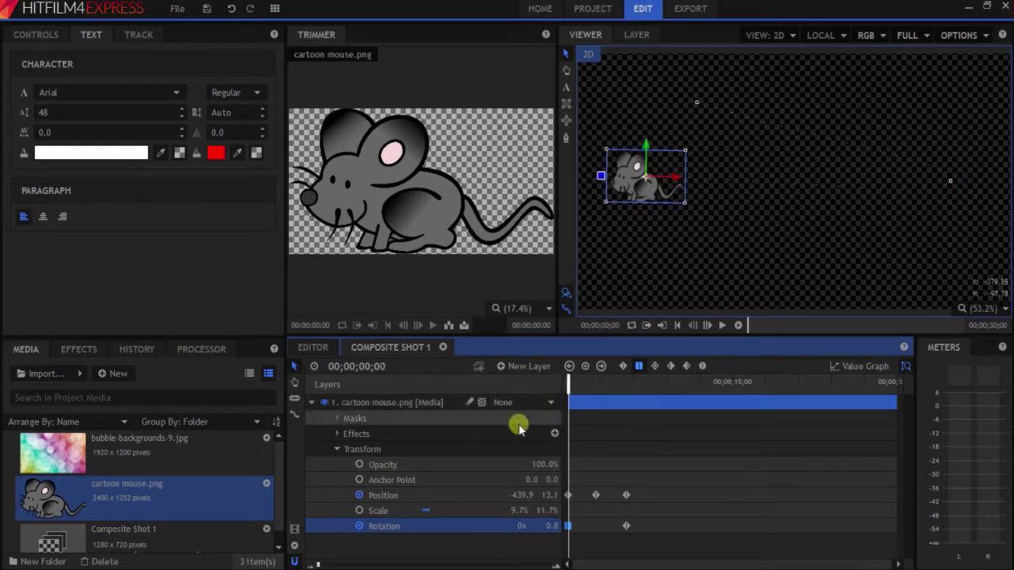
left_click(359, 466)
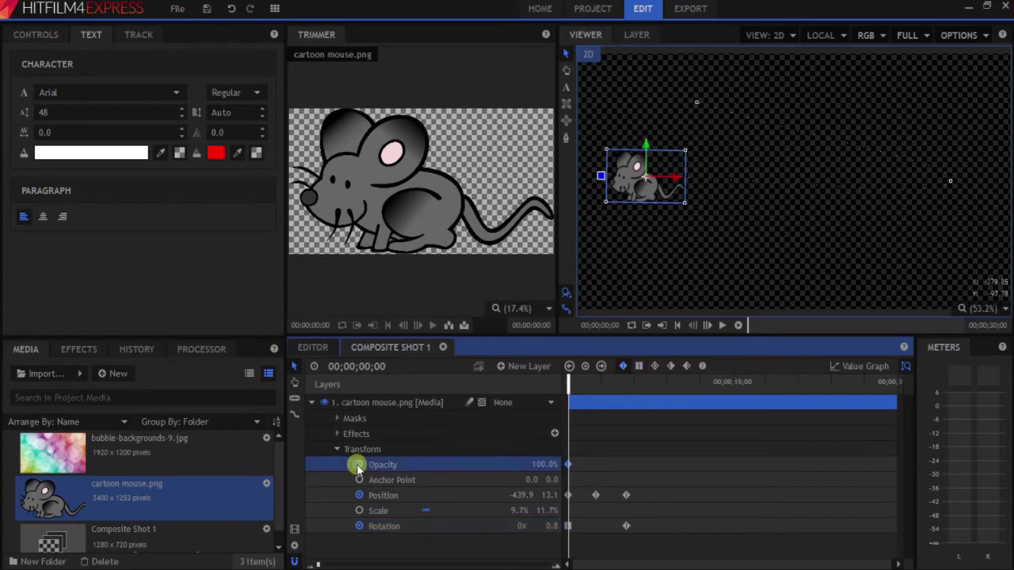
left_click(623, 385)
mouse_move(623, 385)
left_mouse_down()
mouse_move(652, 388)
mouse_move(618, 388)
left_mouse_up()
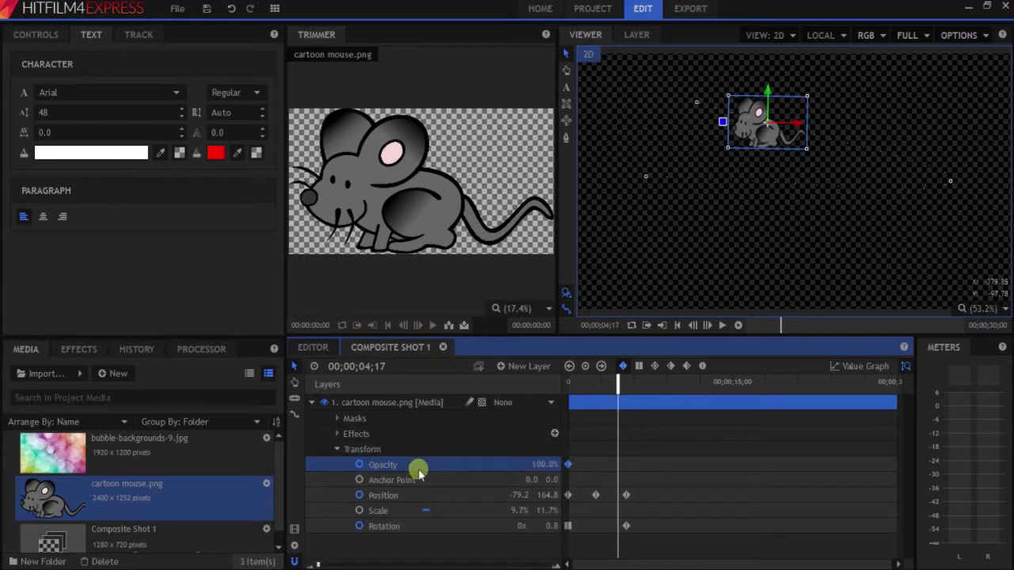
left_click_drag(522, 463, 519, 465)
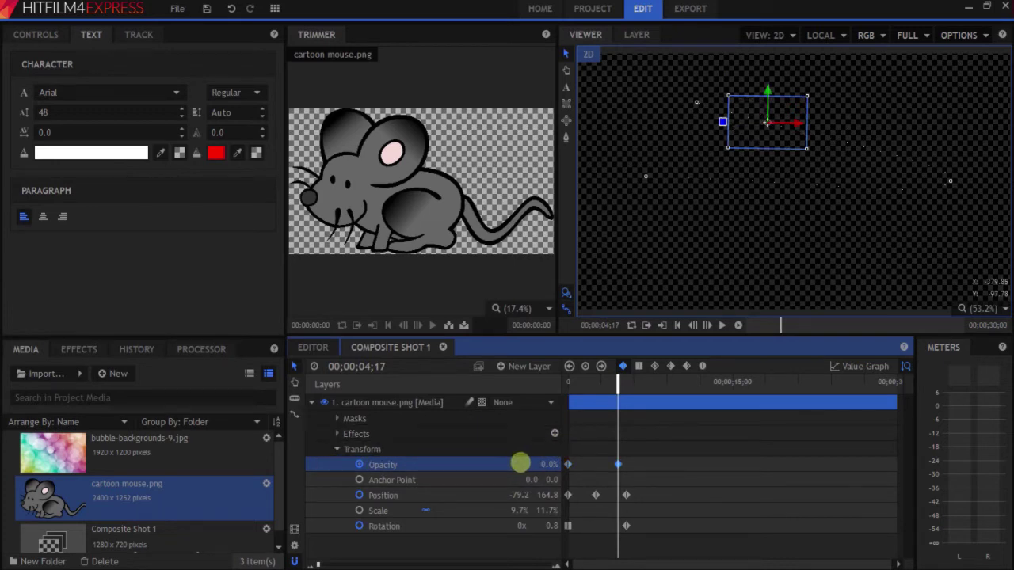
Step: Preview the fade-out, then marquee-select all the mouse's keyframes
left_click_drag(592, 387, 437, 401)
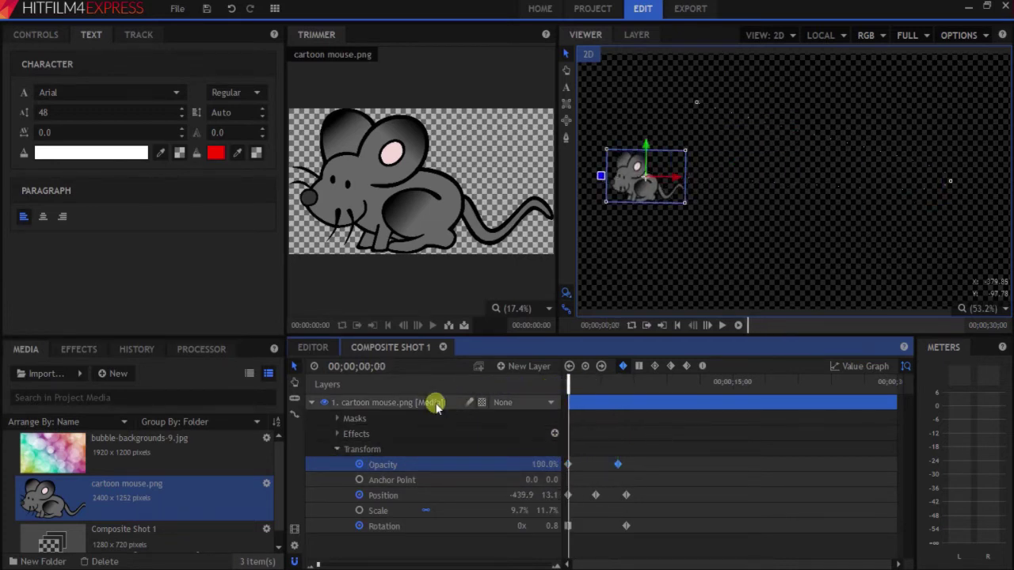
key("space")
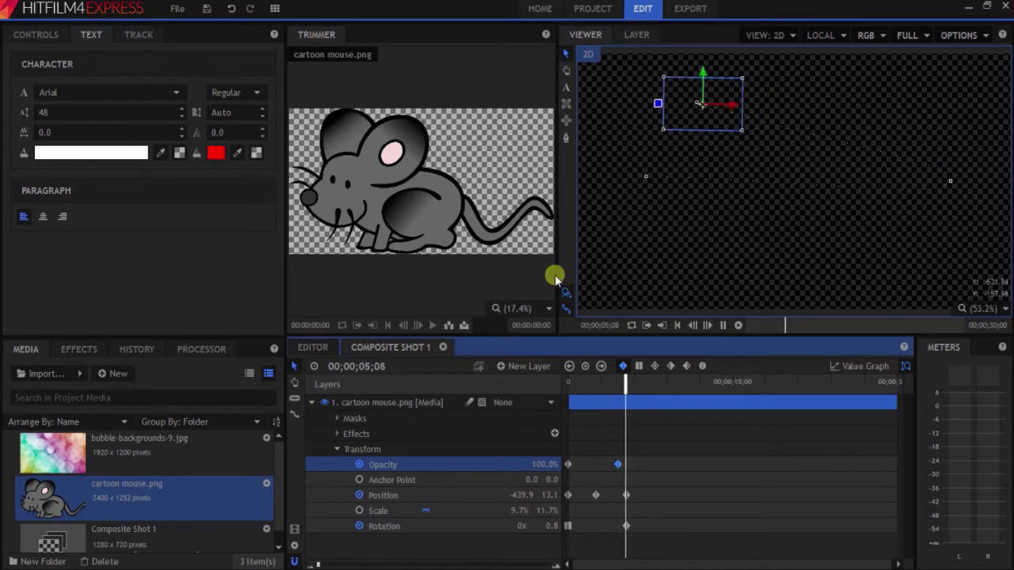
key("space")
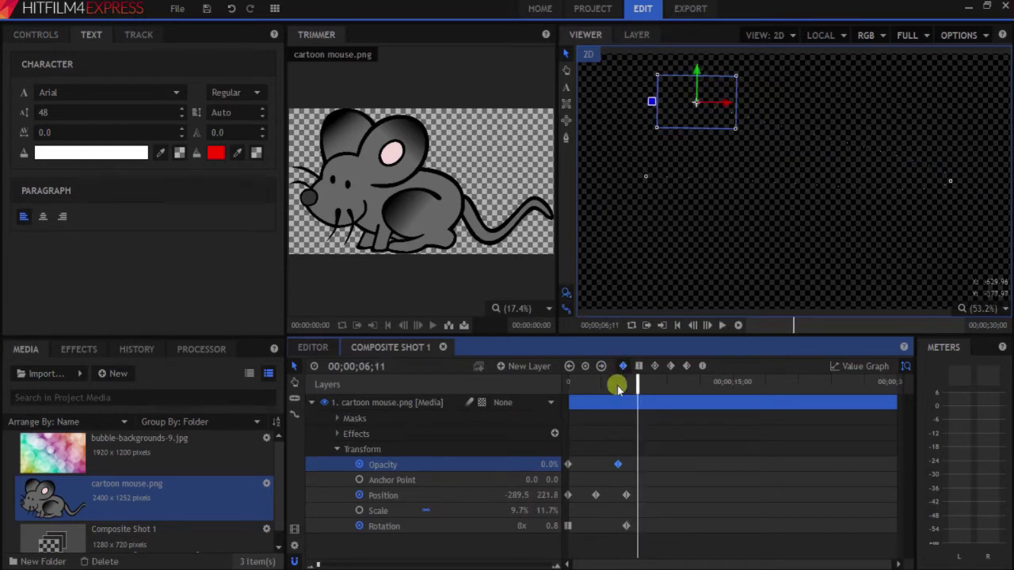
mouse_move(612, 382)
left_mouse_down()
mouse_move(566, 380)
mouse_move(599, 381)
mouse_move(546, 366)
mouse_move(596, 377)
mouse_move(605, 397)
left_mouse_up()
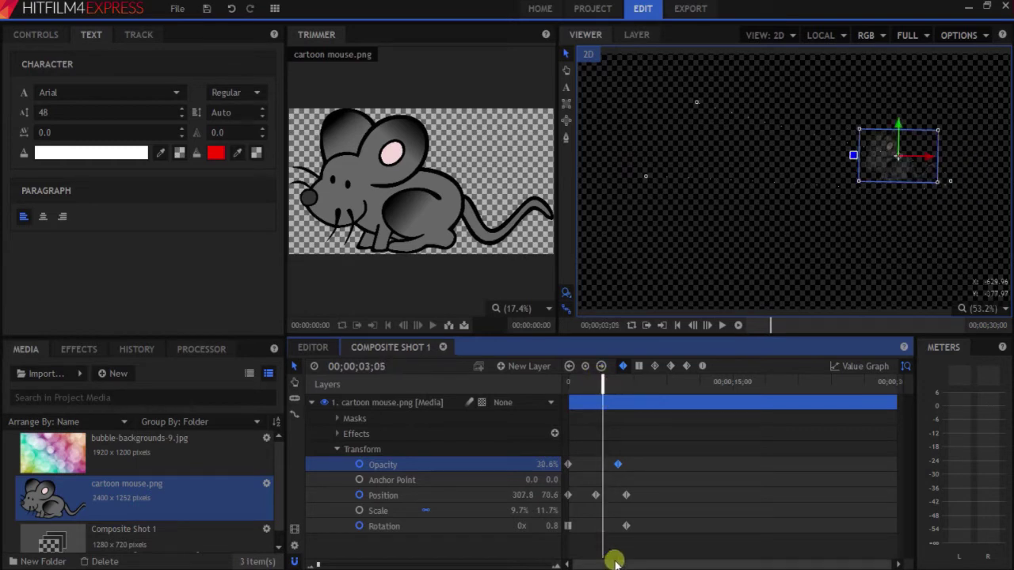
left_click_drag(645, 544, 540, 442)
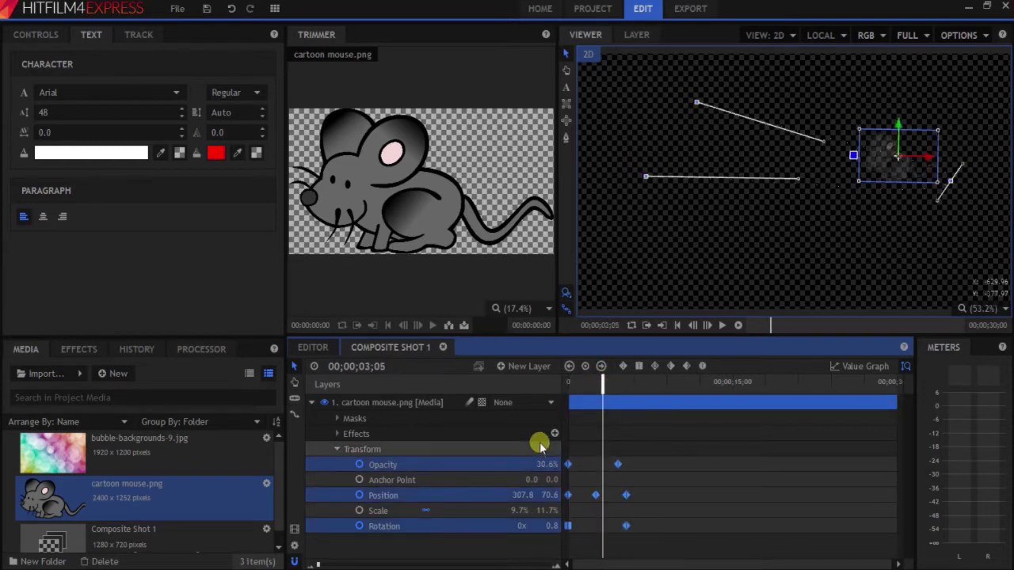
Step: Delete the mouse's keyframes, discard the work for a new project, and open the Import browser
key("Delete")
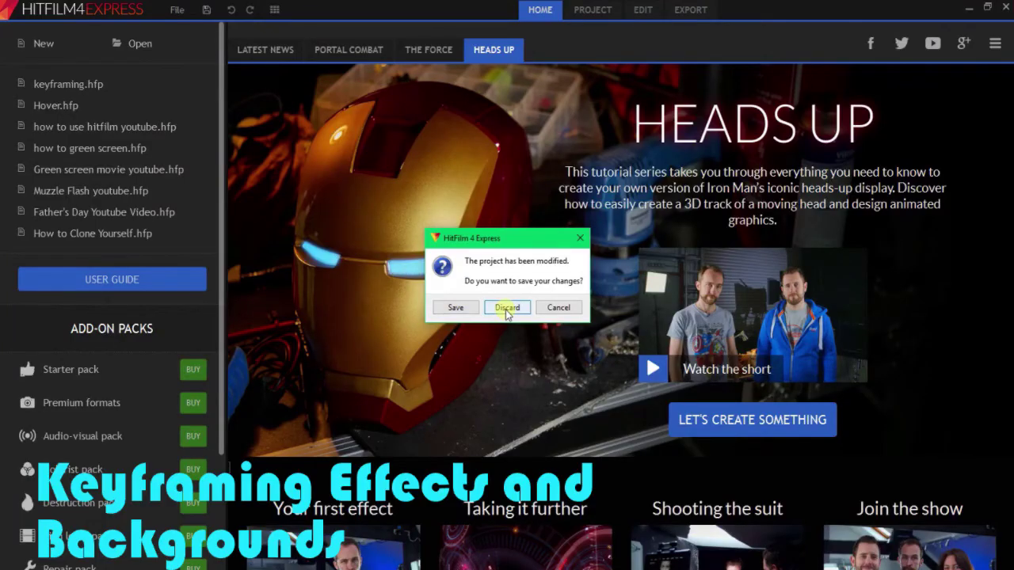
left_click(505, 308)
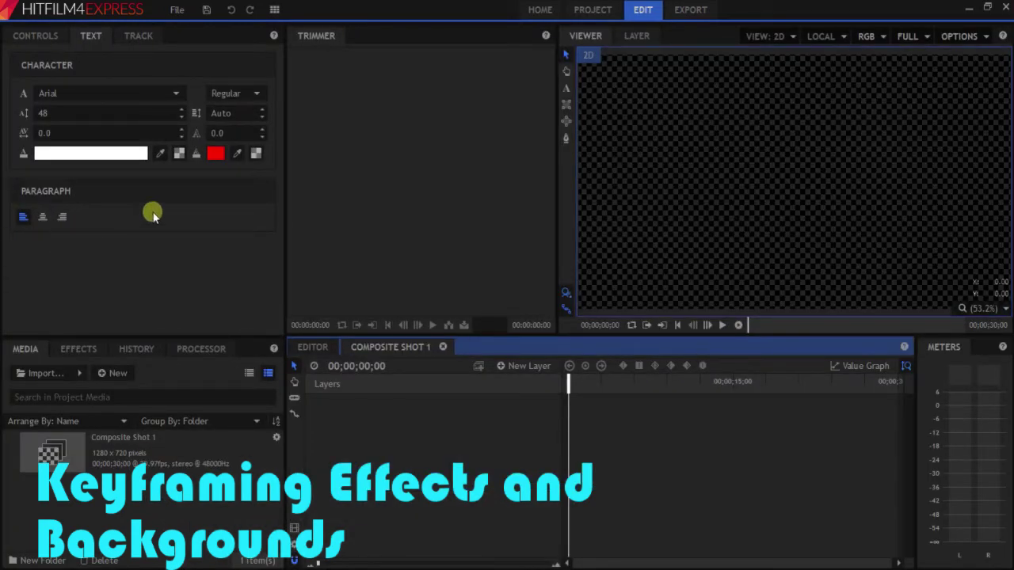
left_click(28, 371)
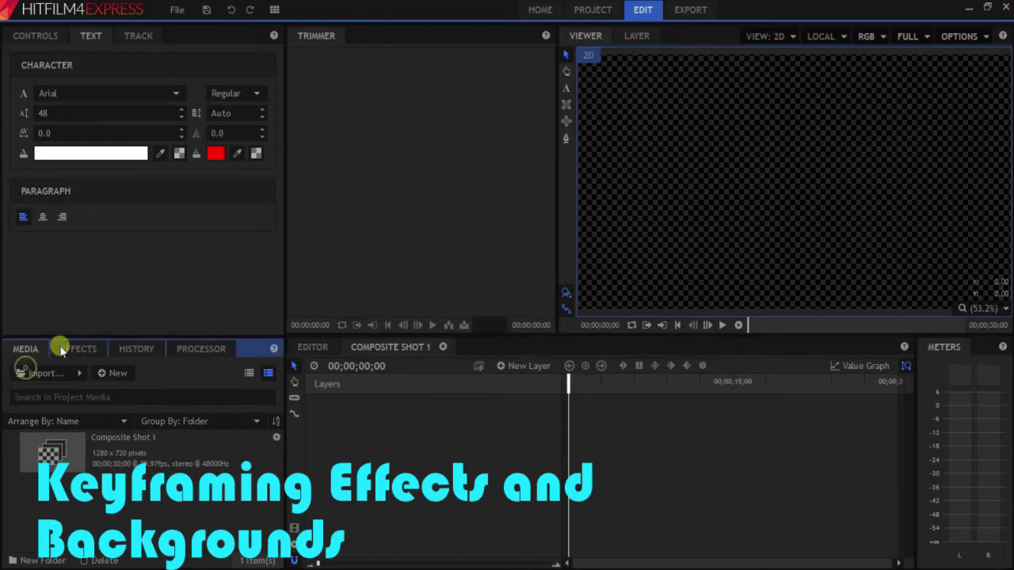
Step: Import bubble-backgrounds-9.jpg and place it as a layer in Composite Shot 1
left_click(511, 217)
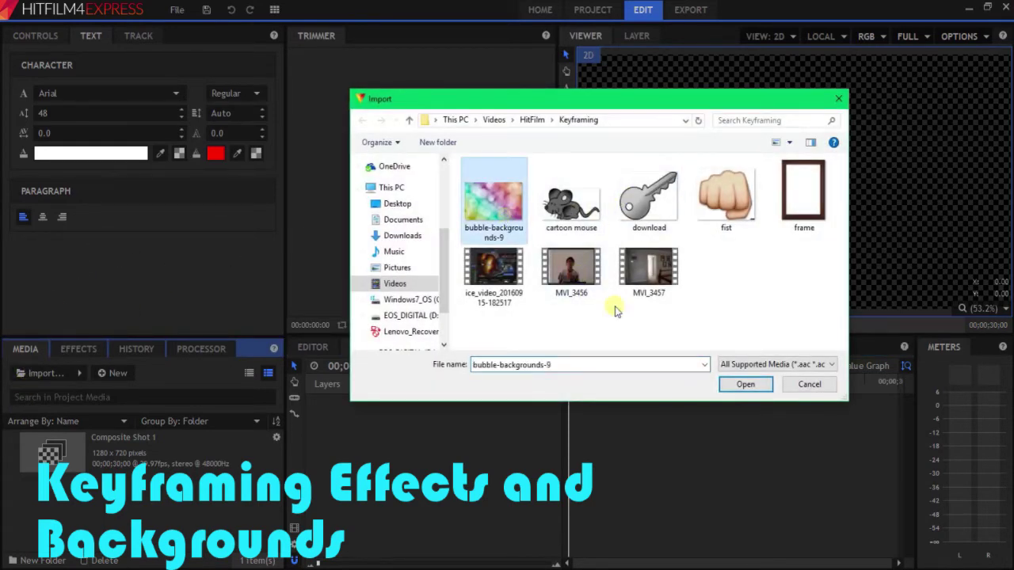
left_click(742, 385)
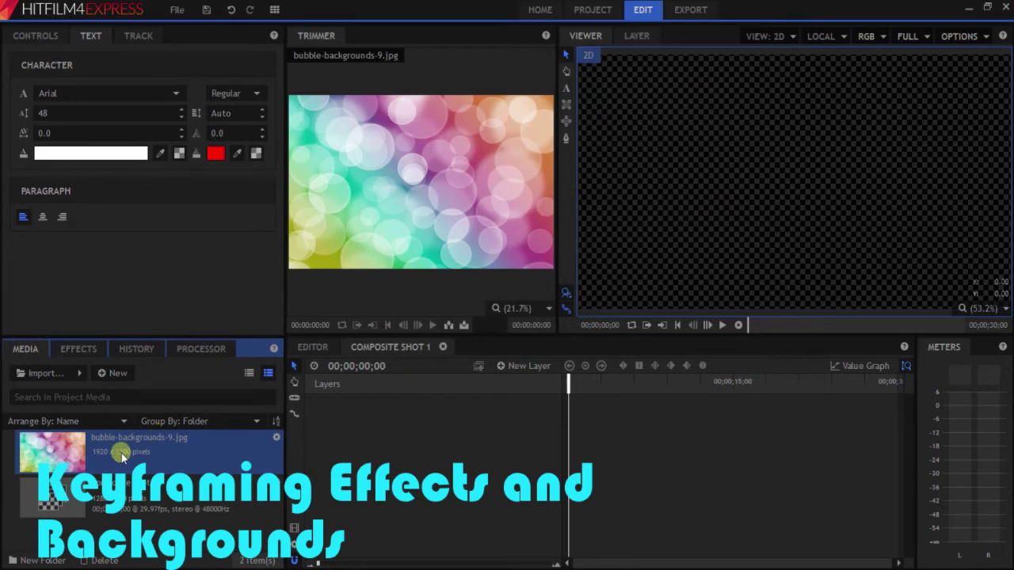
left_click_drag(123, 458, 572, 392)
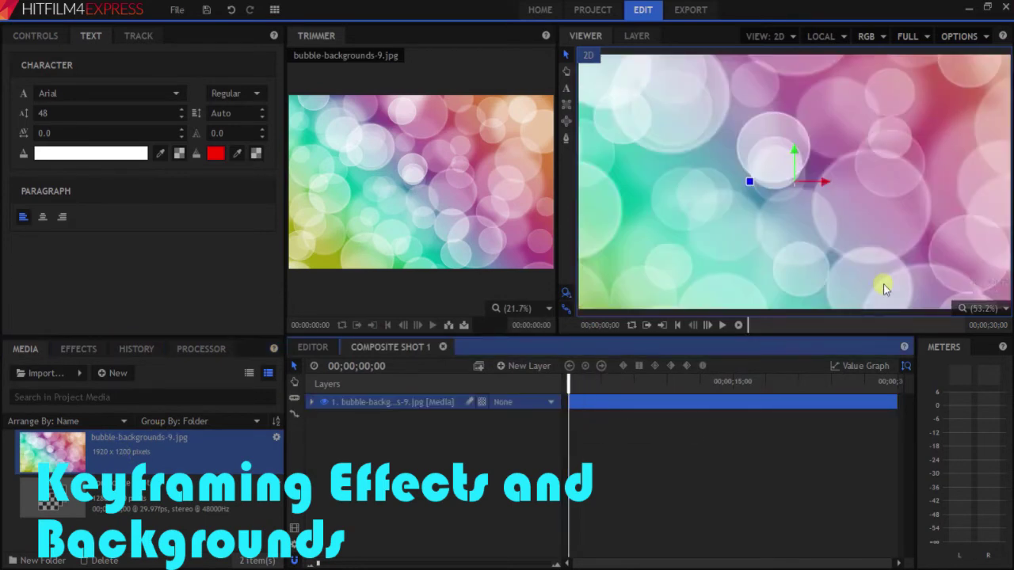
Step: At 12.5% viewer zoom, scale the bubble layer far beyond the frame and expand its properties
left_click(1004, 313)
left_click(946, 473)
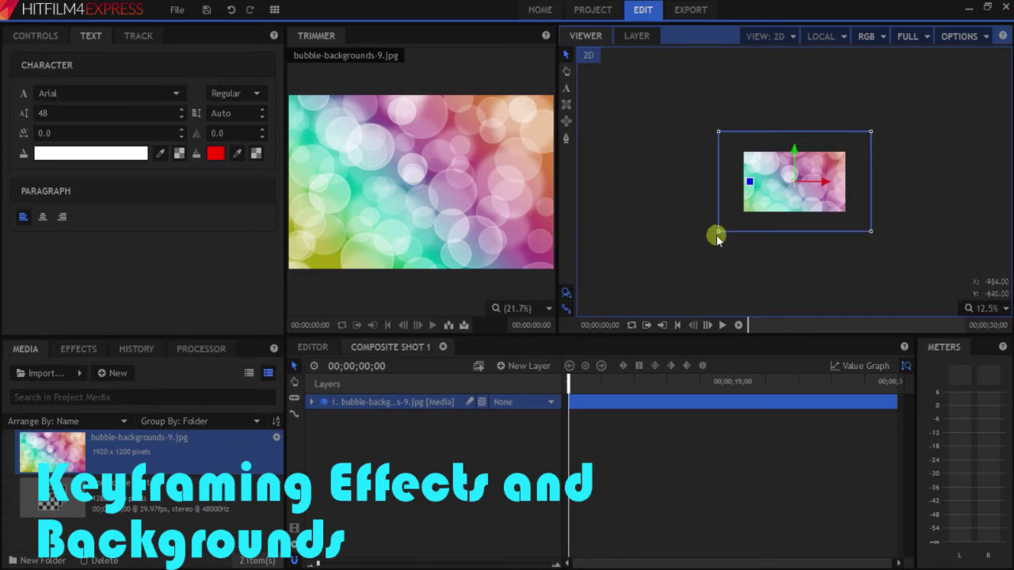
left_click_drag(718, 233, 596, 340)
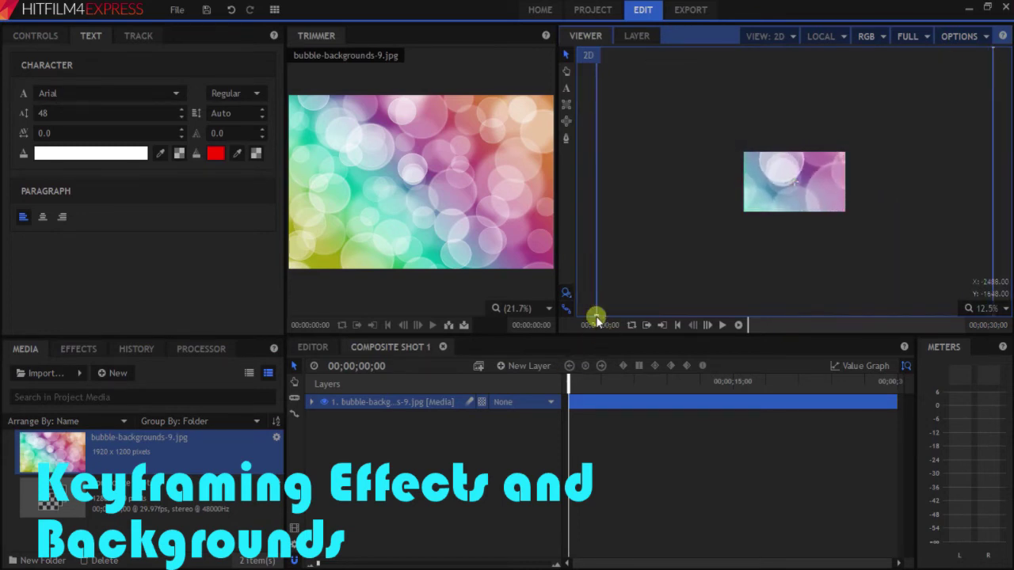
left_click_drag(596, 318, 600, 309)
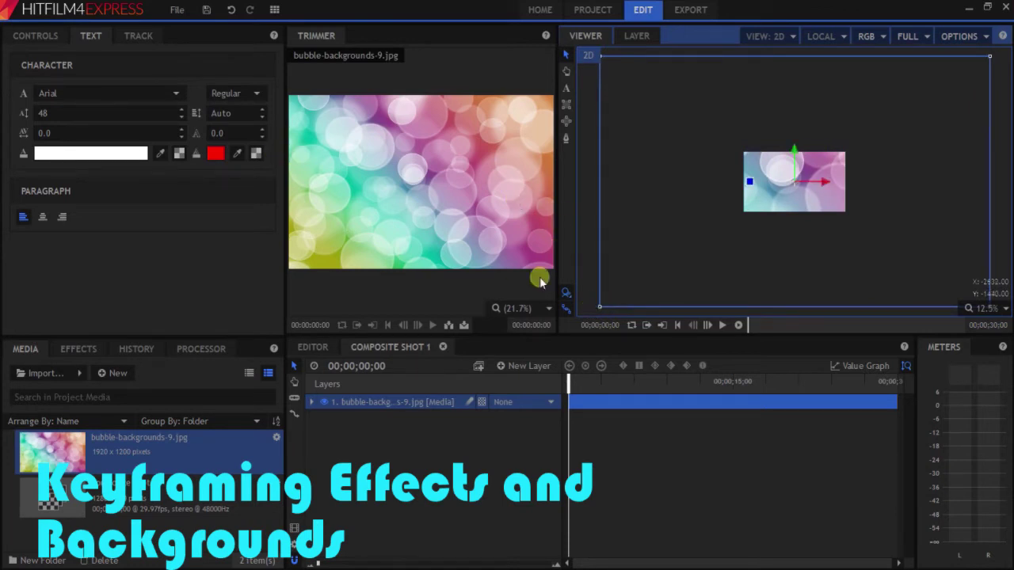
left_click(312, 402)
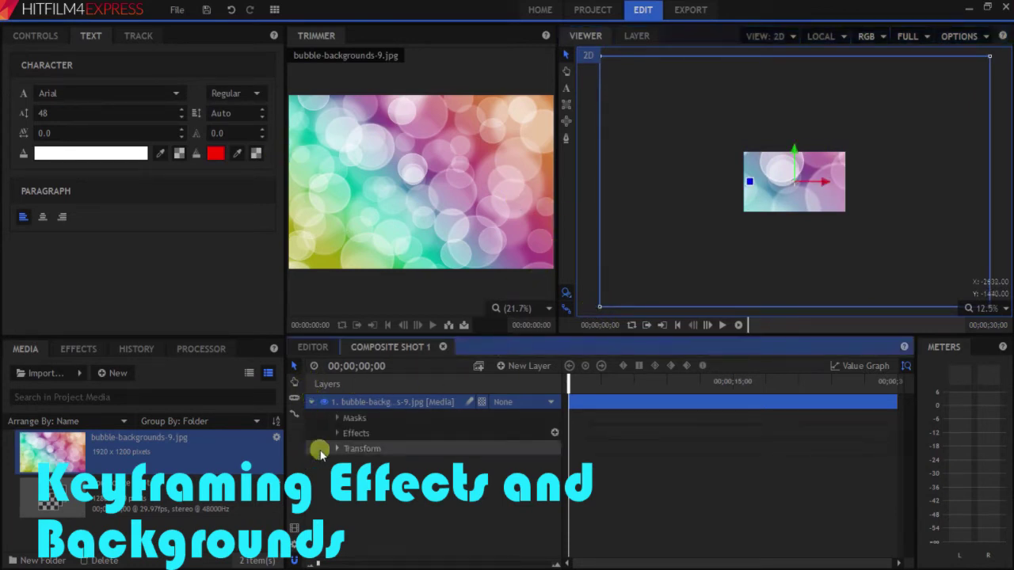
Step: Keyframe the bubble layer's Position at 01;07, 03;04, 05;10 and 07;28 so it drifts around
left_click(337, 449)
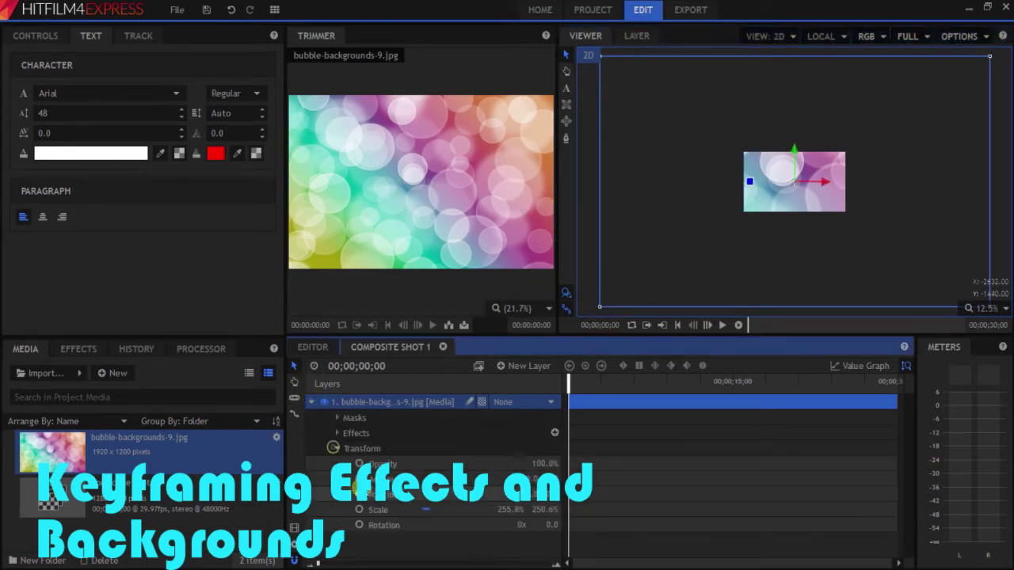
left_click(358, 494)
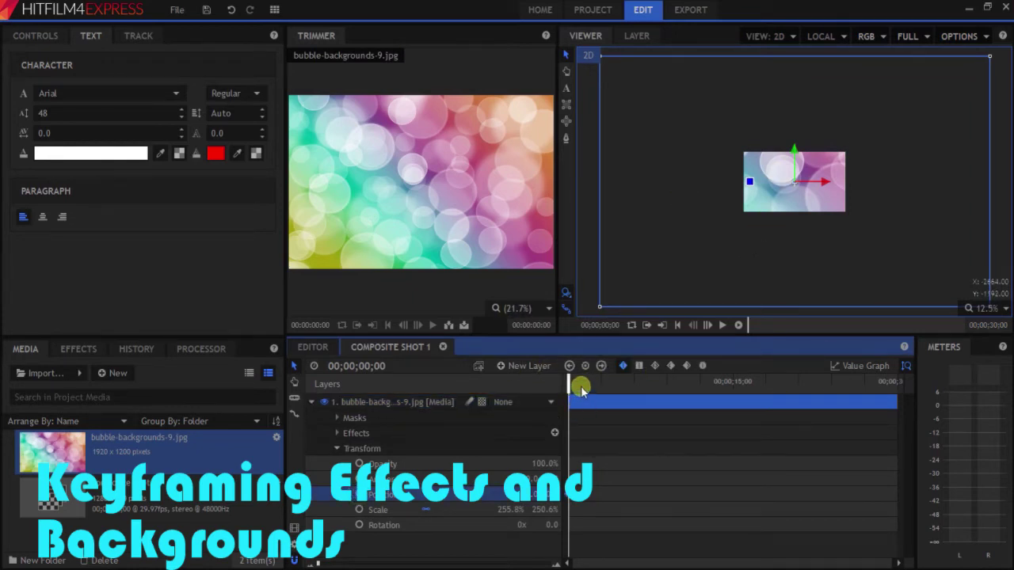
left_click_drag(582, 388, 584, 386)
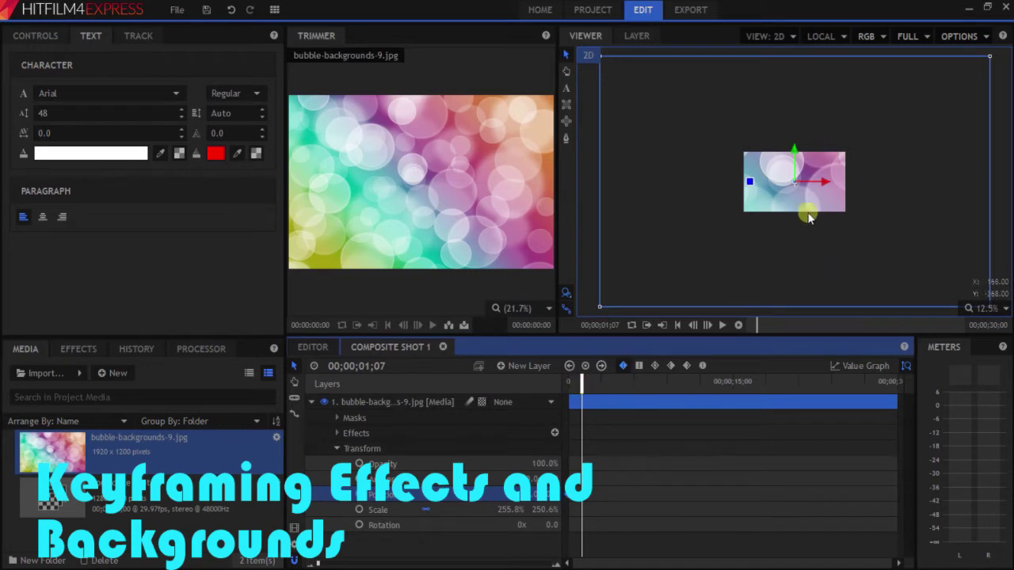
left_click_drag(808, 218, 905, 188)
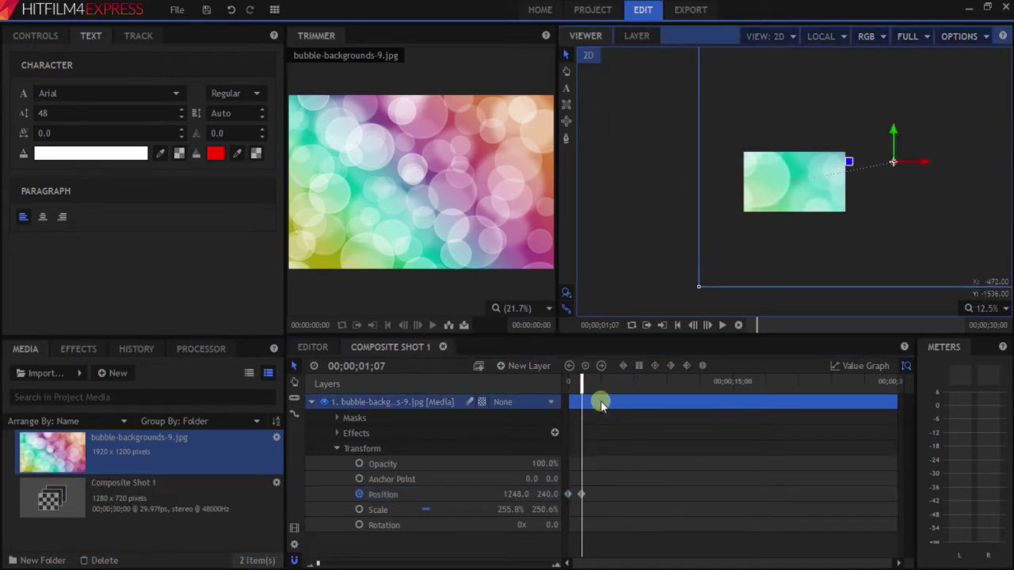
left_click_drag(594, 386, 603, 387)
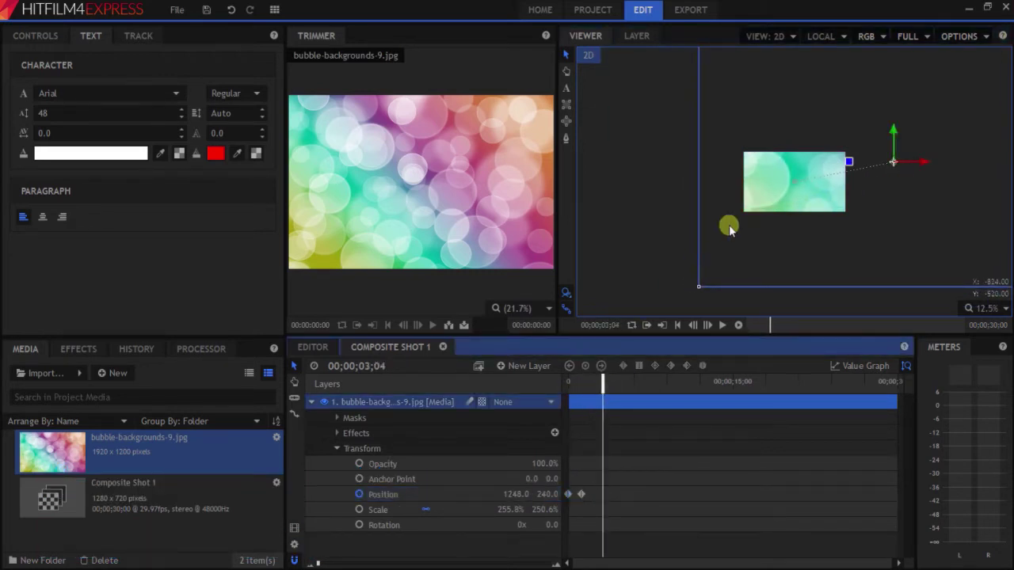
left_click_drag(730, 228, 737, 164)
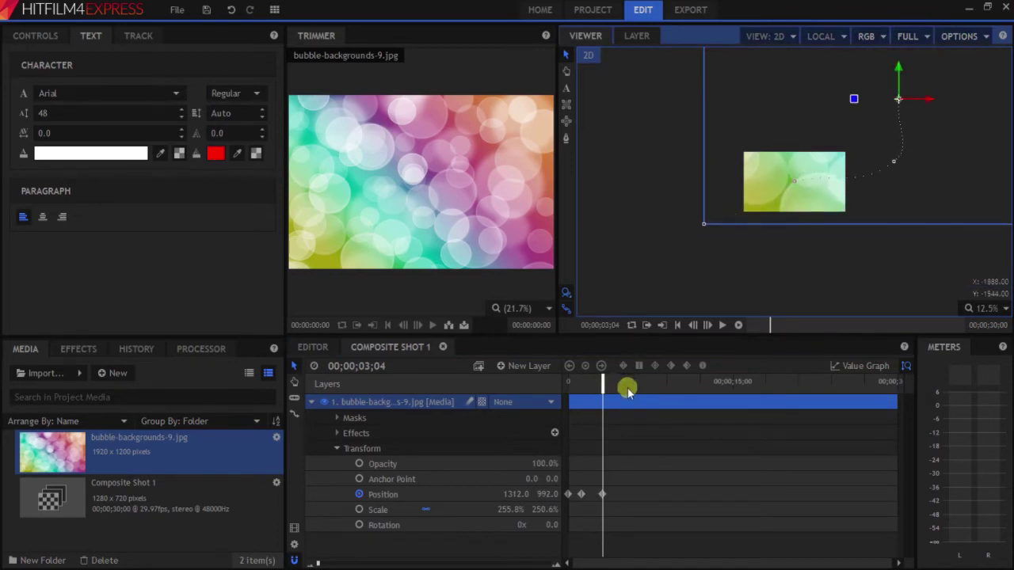
left_click_drag(619, 383, 626, 385)
left_click_drag(762, 196, 760, 250)
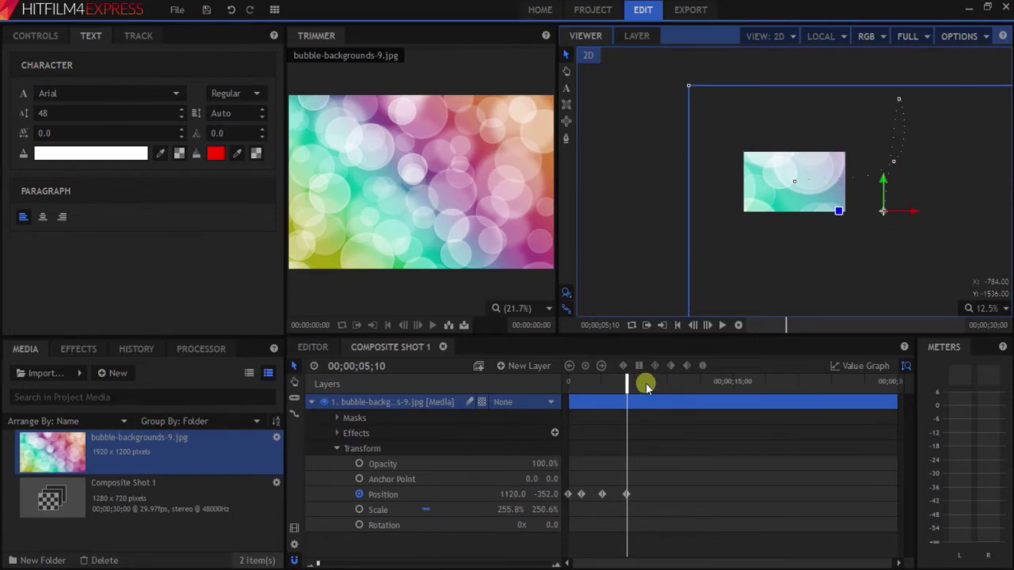
left_click_drag(645, 385, 656, 385)
left_click_drag(766, 188, 642, 89)
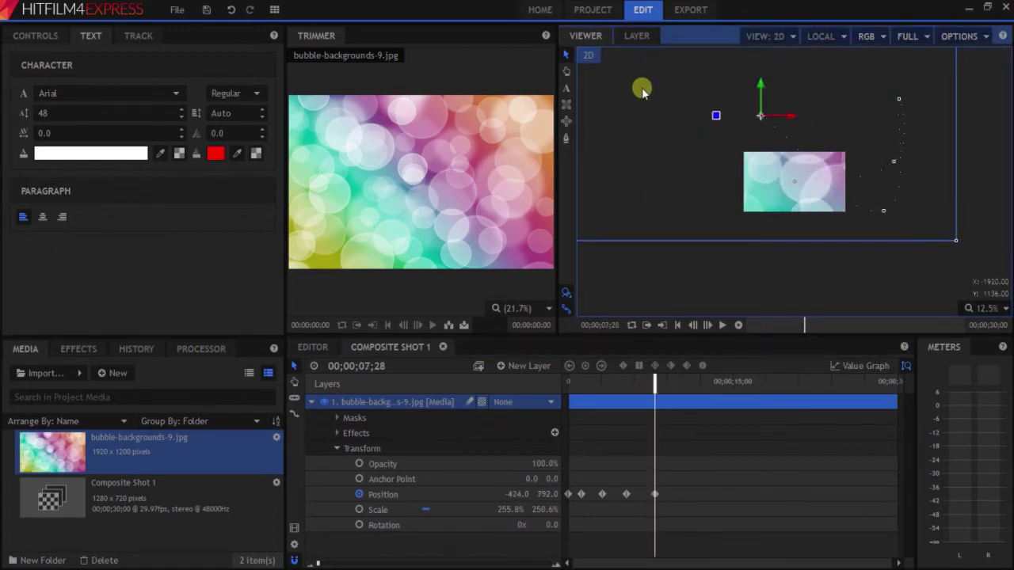
Step: Set the viewer to 53.2%, preview the drift, then delete all five Position keyframes
left_click(984, 309)
left_click(987, 471)
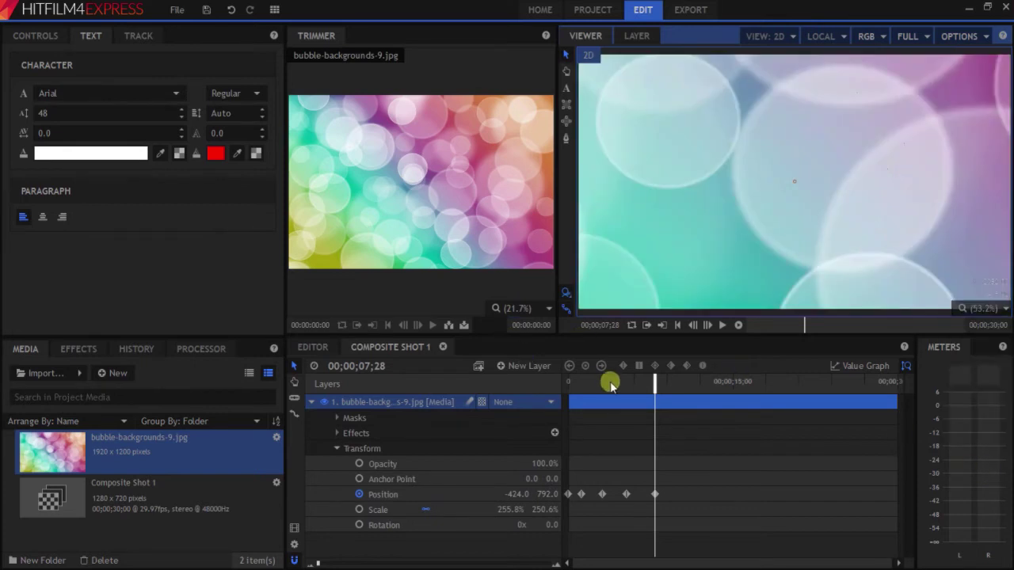
left_click_drag(611, 381, 567, 381)
key("space")
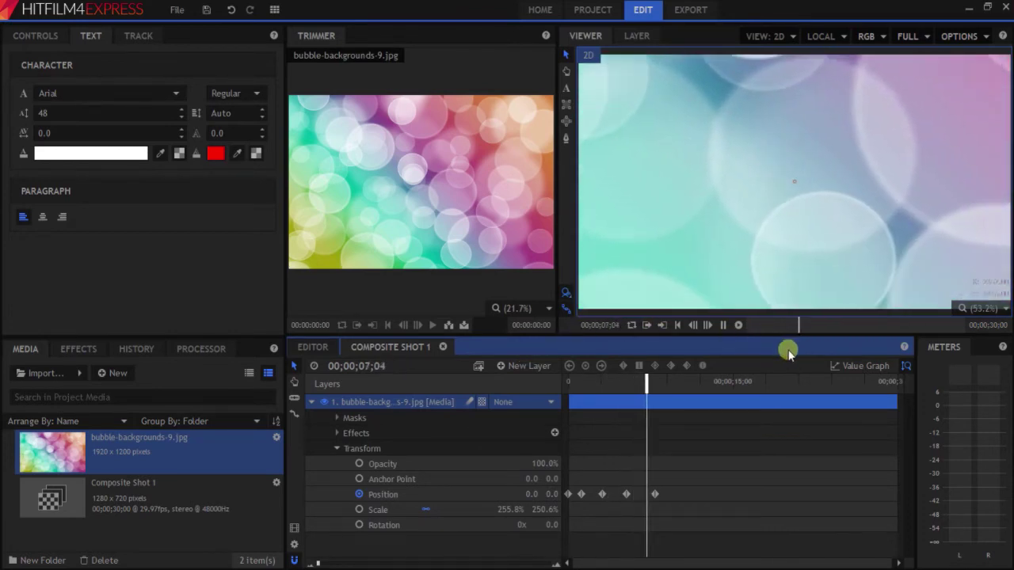
key("space")
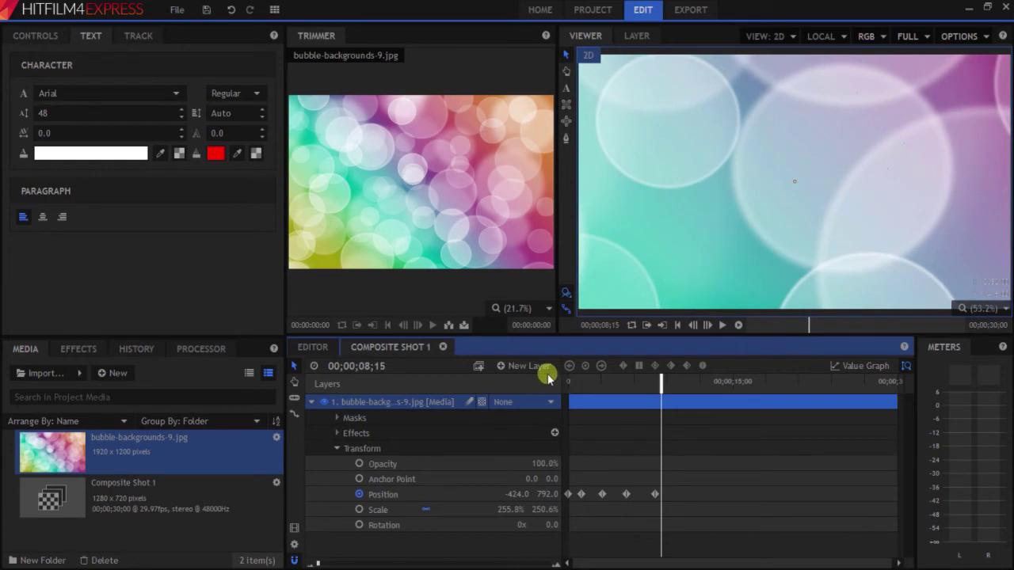
left_click_drag(691, 557, 521, 473)
key("Delete")
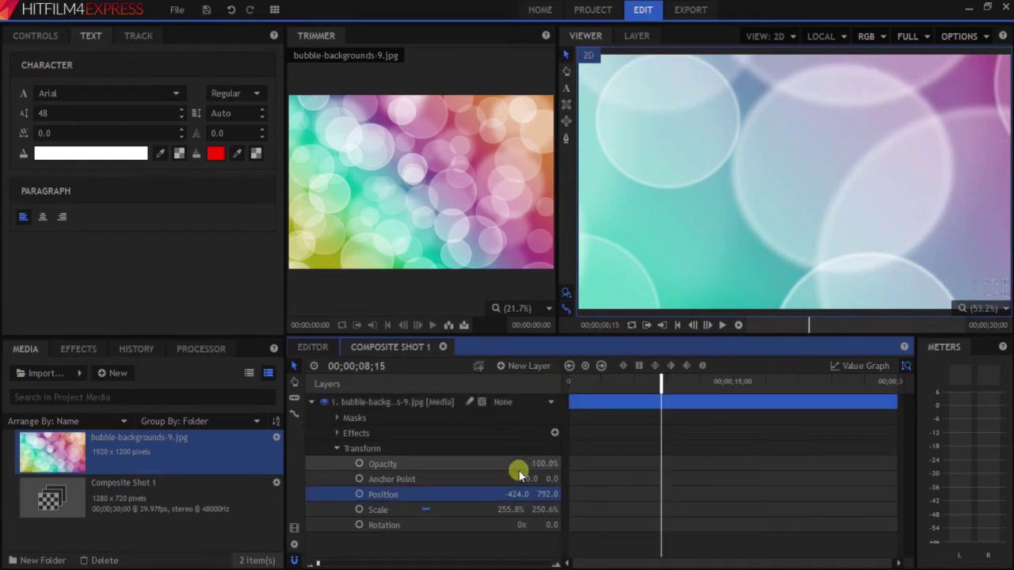
Step: Scale the bubble layer to 71.6%/72.9%, place it at Position 0.0, -16.0, and zoom to fit
left_click(976, 310)
left_click(951, 453)
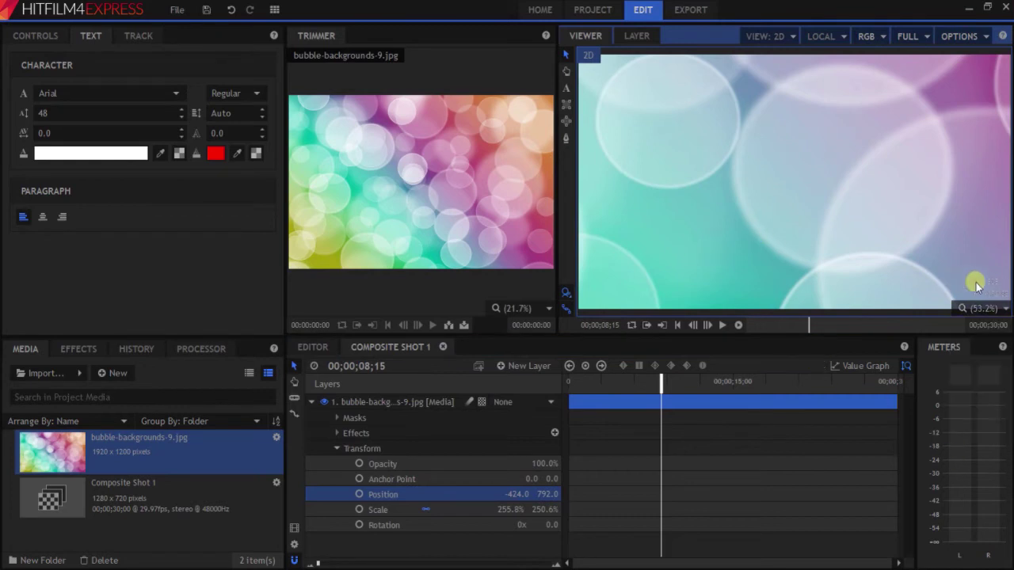
left_click(976, 310)
left_click(962, 438)
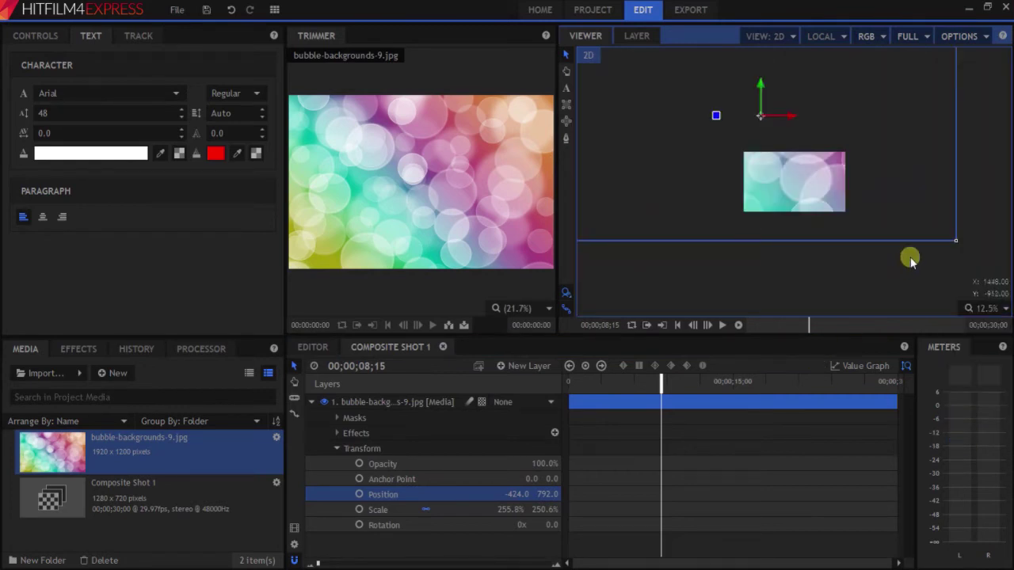
left_click_drag(956, 242, 816, 153)
left_click_drag(770, 125, 793, 181)
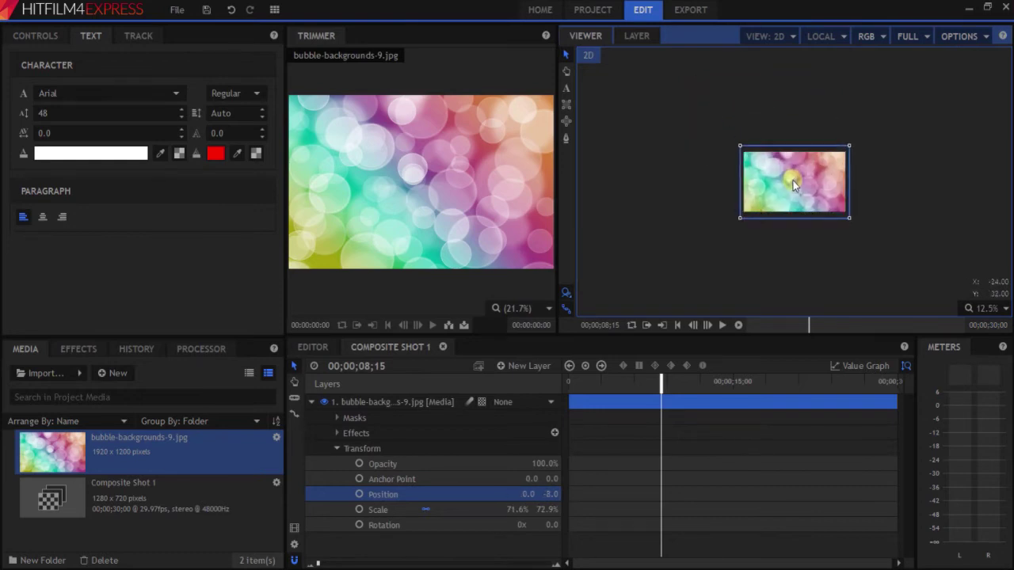
left_click(991, 309)
left_click(980, 463)
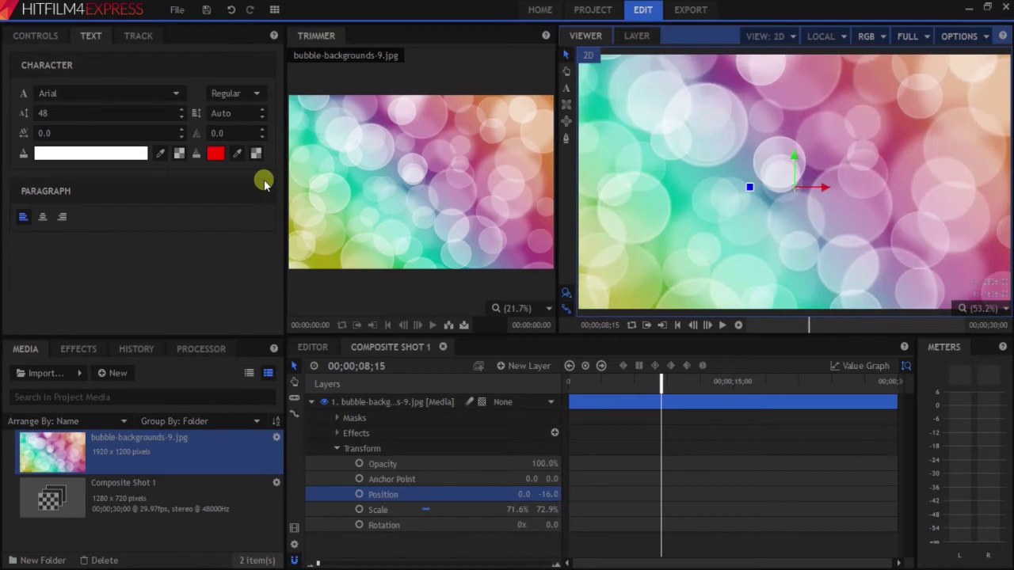
Step: Apply the Bulge effect, found by searching 'bu', to the bubble layer and expand its properties
left_click(80, 349)
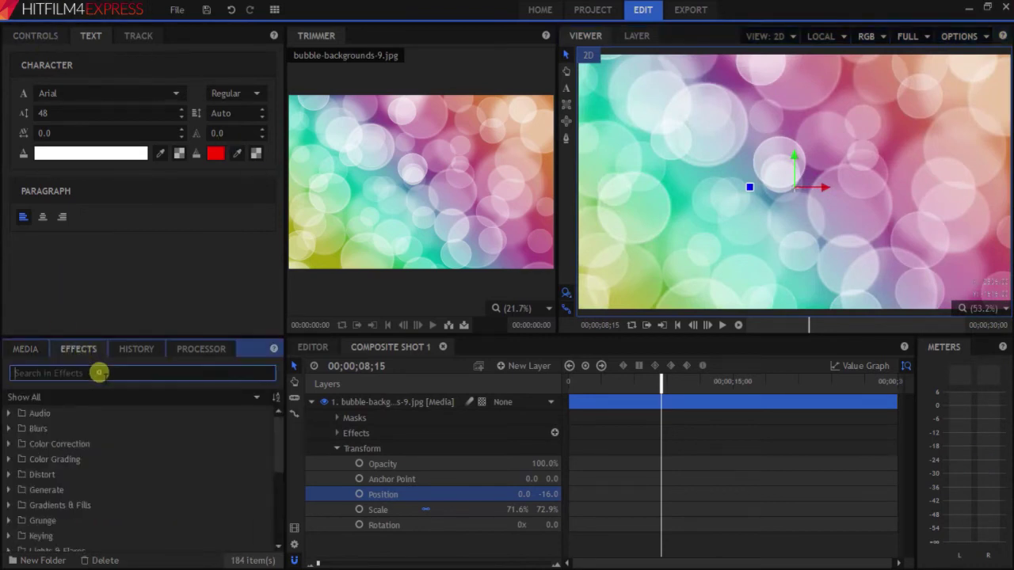
left_click(98, 373)
type("bul")
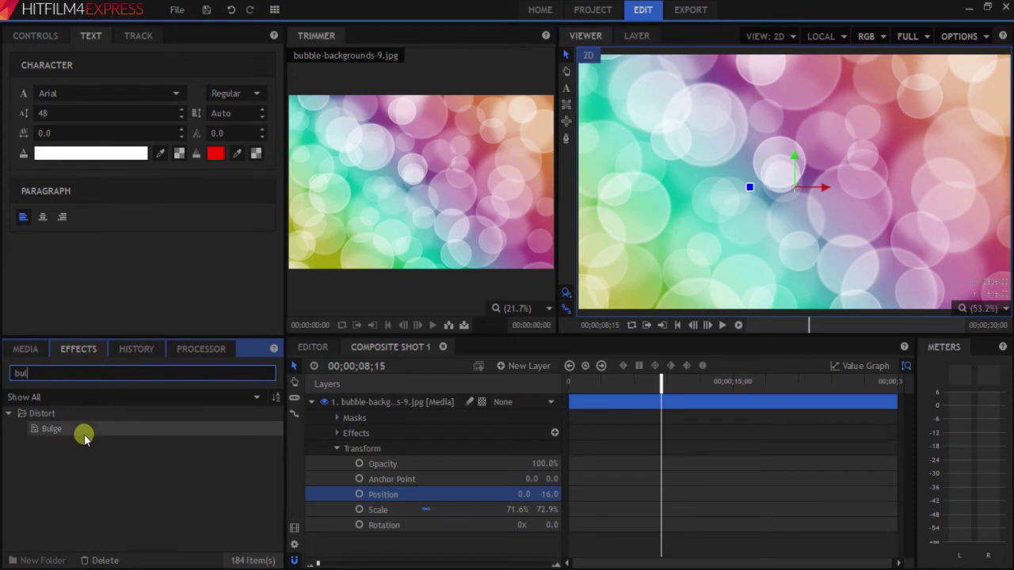
left_click_drag(82, 430, 588, 404)
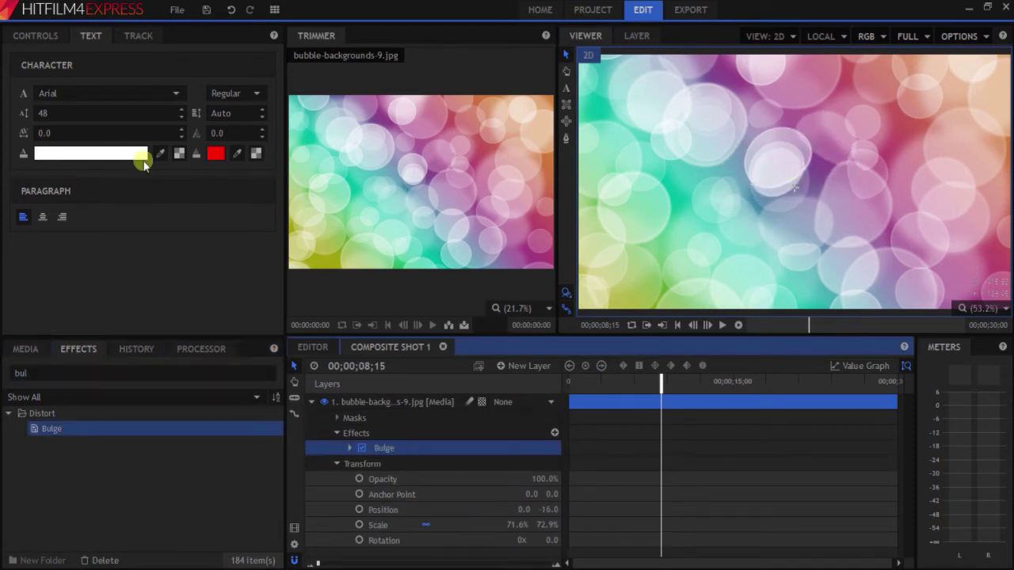
left_click(34, 36)
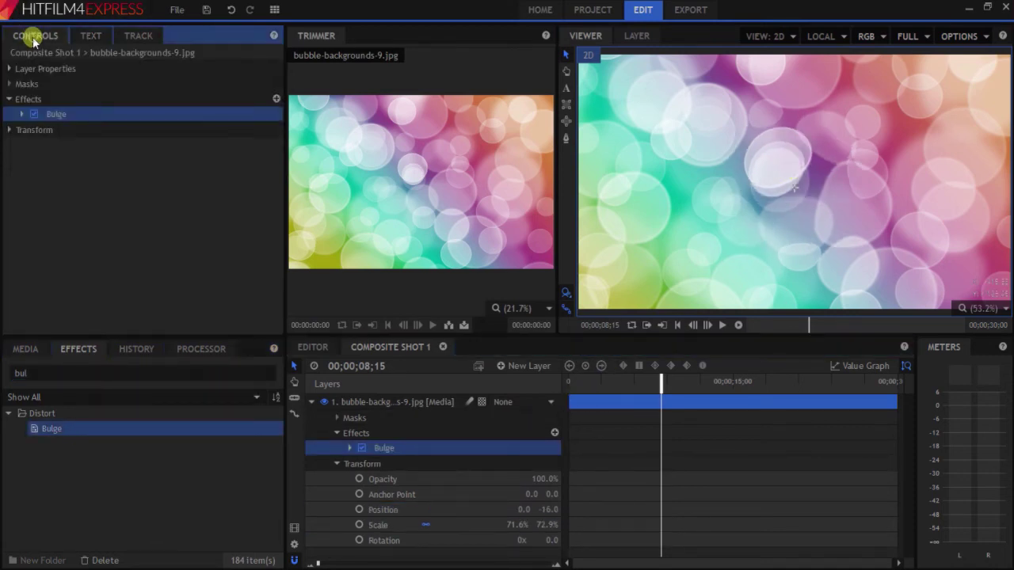
left_click(22, 114)
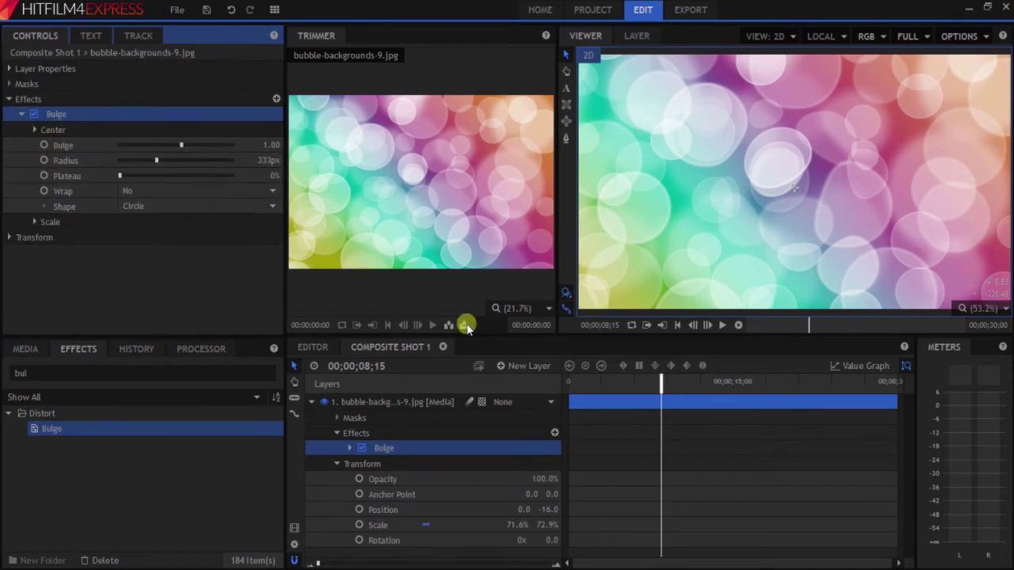
Step: Keyframe Bulge from -10 at the start to 10 at about four seconds, then preview
left_click_drag(604, 390, 517, 405)
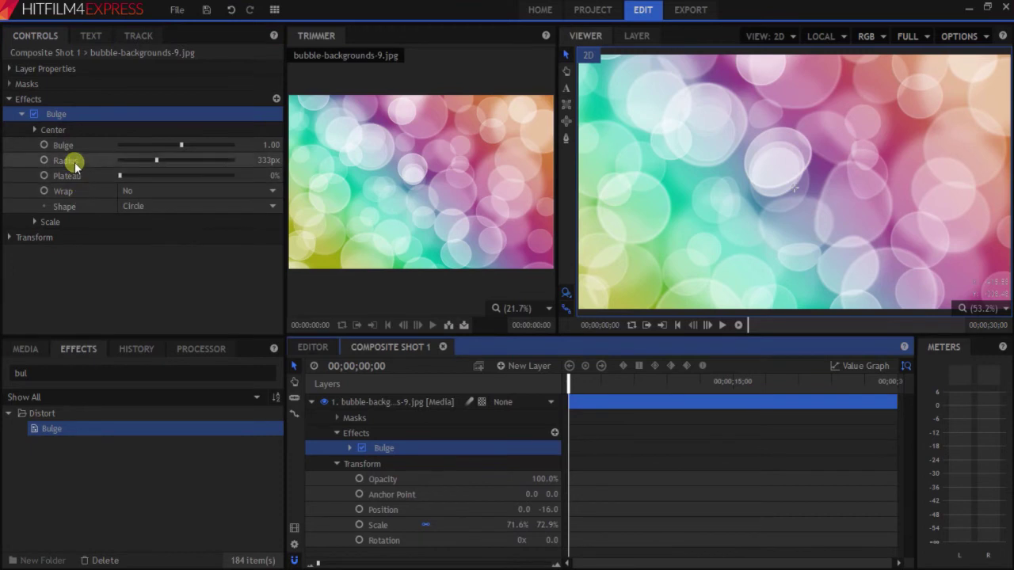
left_click(44, 146)
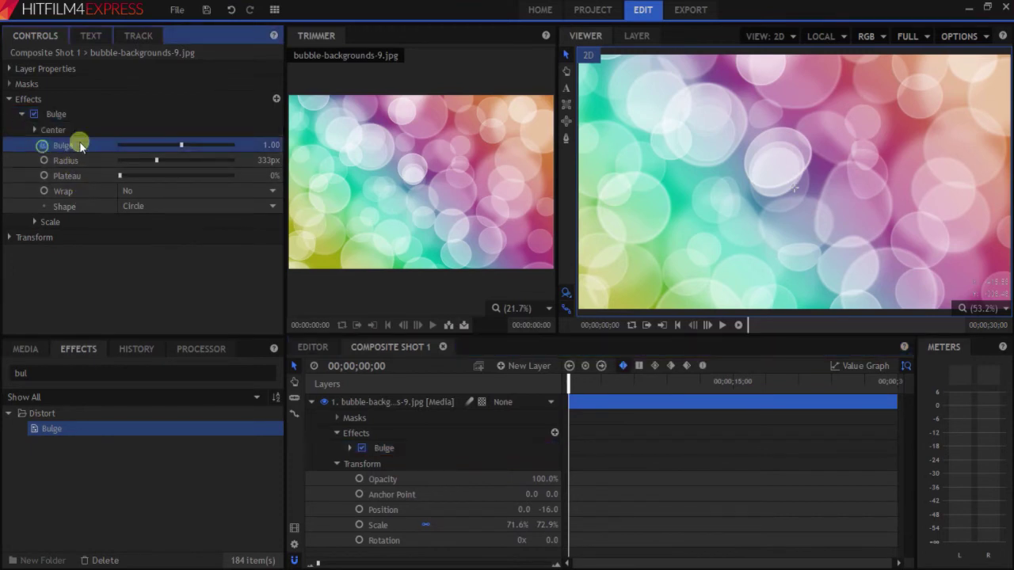
mouse_move(111, 147)
left_mouse_down()
mouse_move(129, 144)
mouse_move(118, 151)
left_mouse_up()
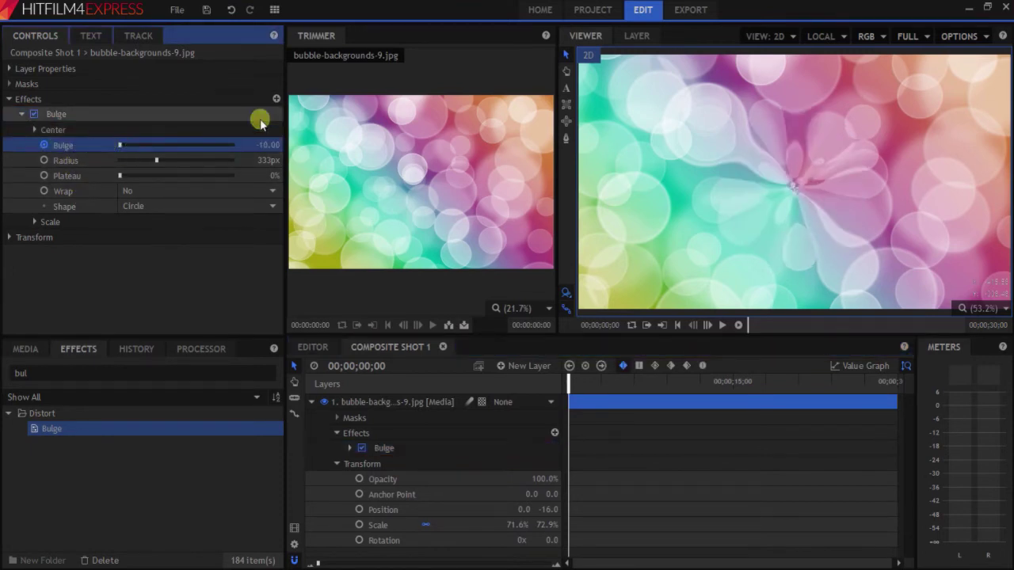
left_click_drag(581, 385, 618, 385)
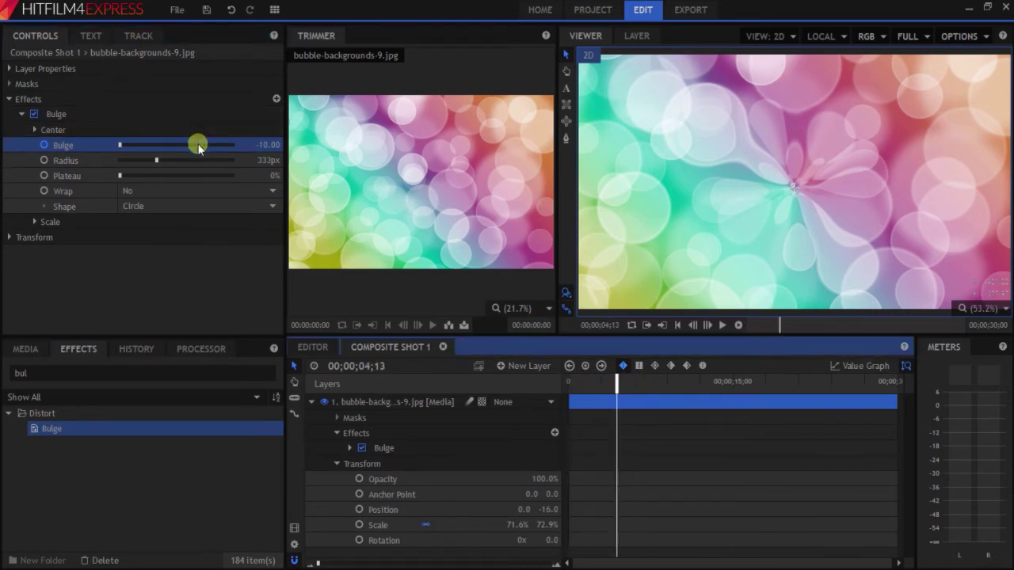
left_click_drag(198, 145, 325, 151)
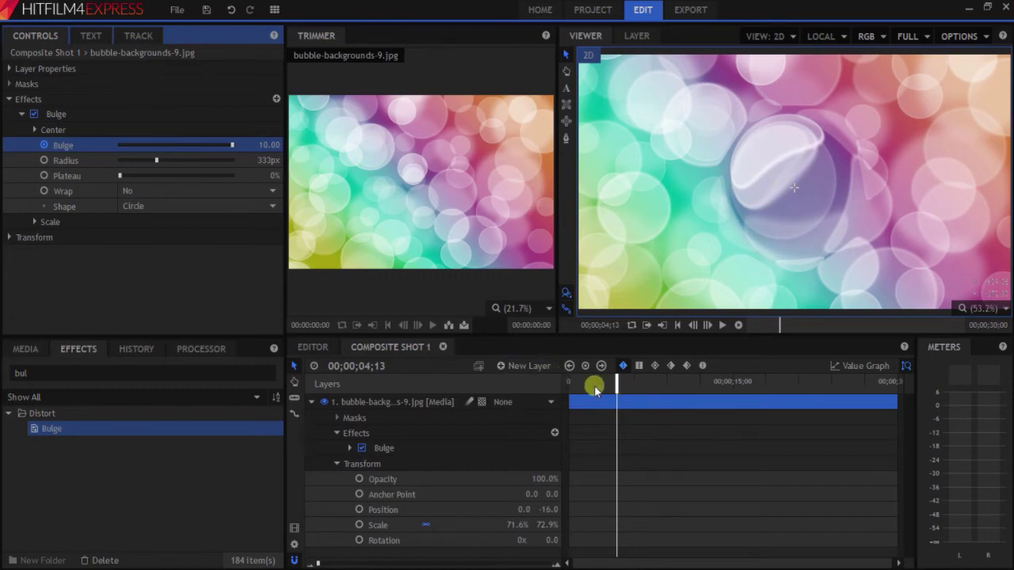
left_click_drag(595, 385, 531, 408)
key("space")
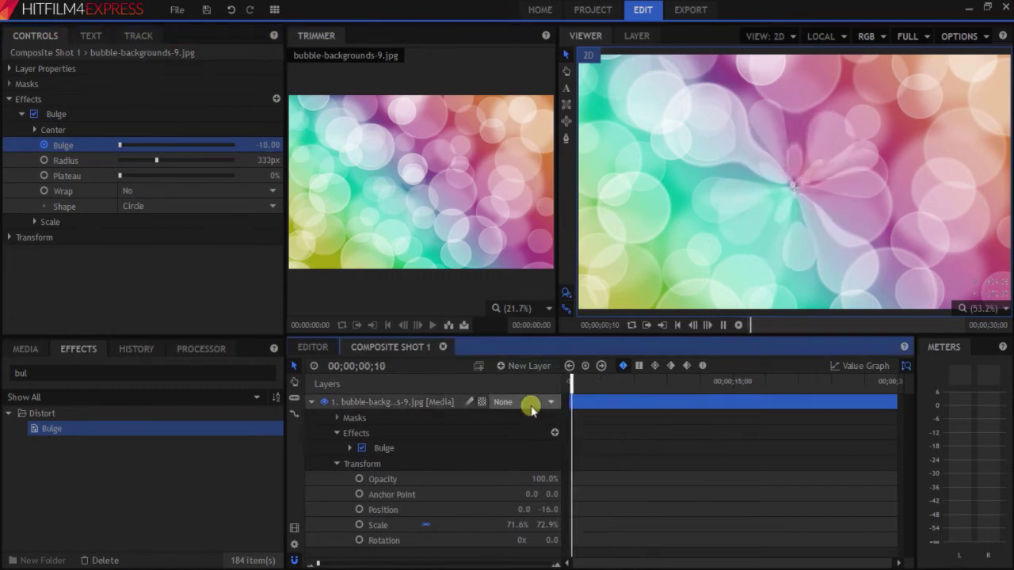
left_click(567, 384)
Step: Keyframe the bulge Radius from 0px at the start to 1000px at about six seconds
left_click_drag(139, 159, 115, 172)
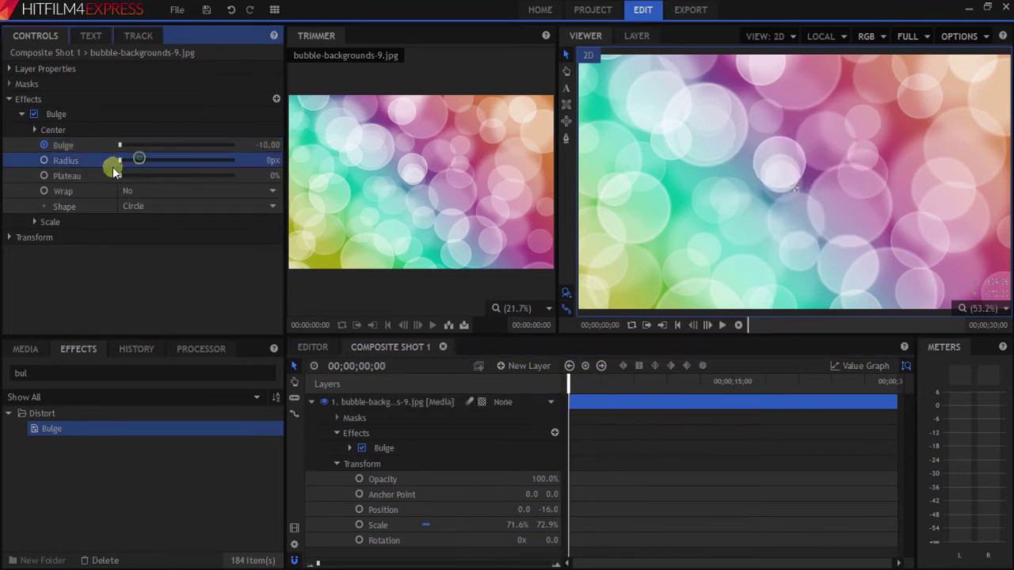
left_click(44, 160)
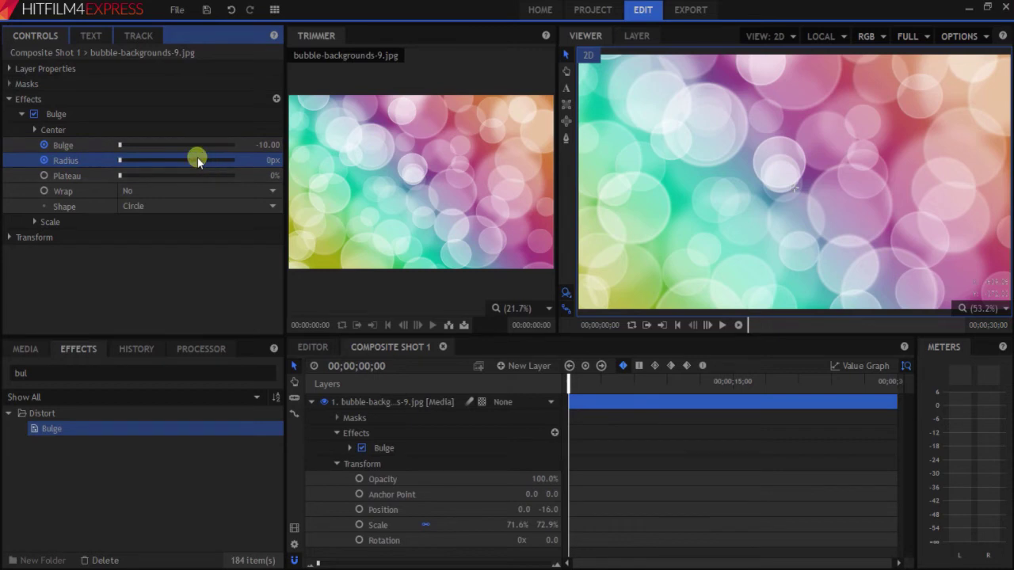
left_click_drag(581, 384, 635, 386)
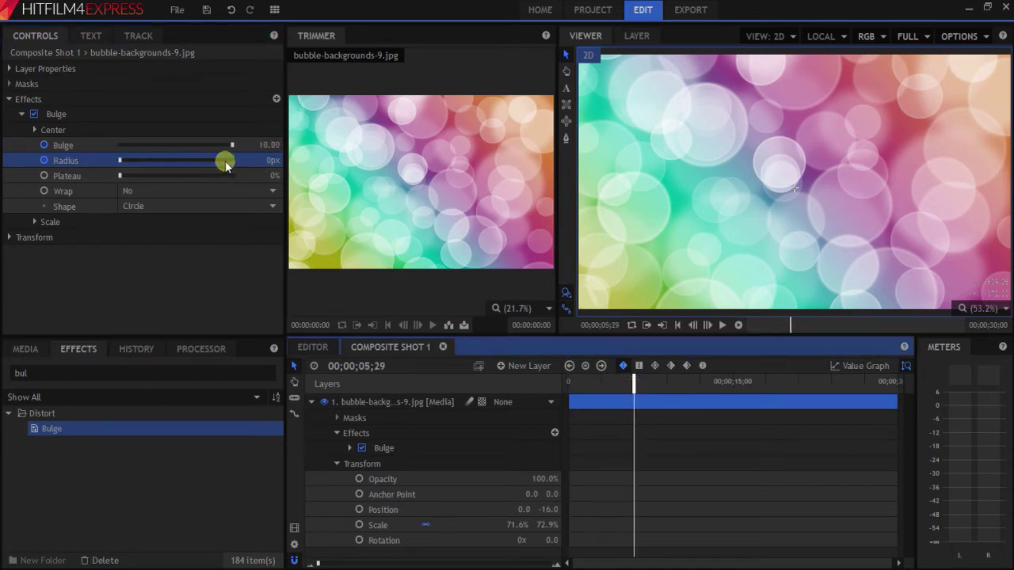
left_click_drag(226, 163, 236, 160)
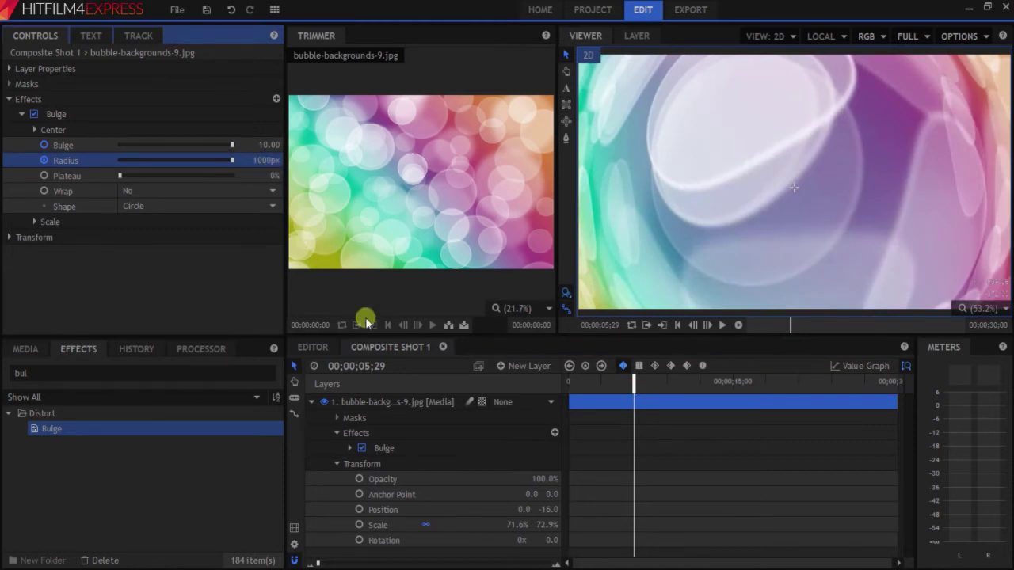
key("Home")
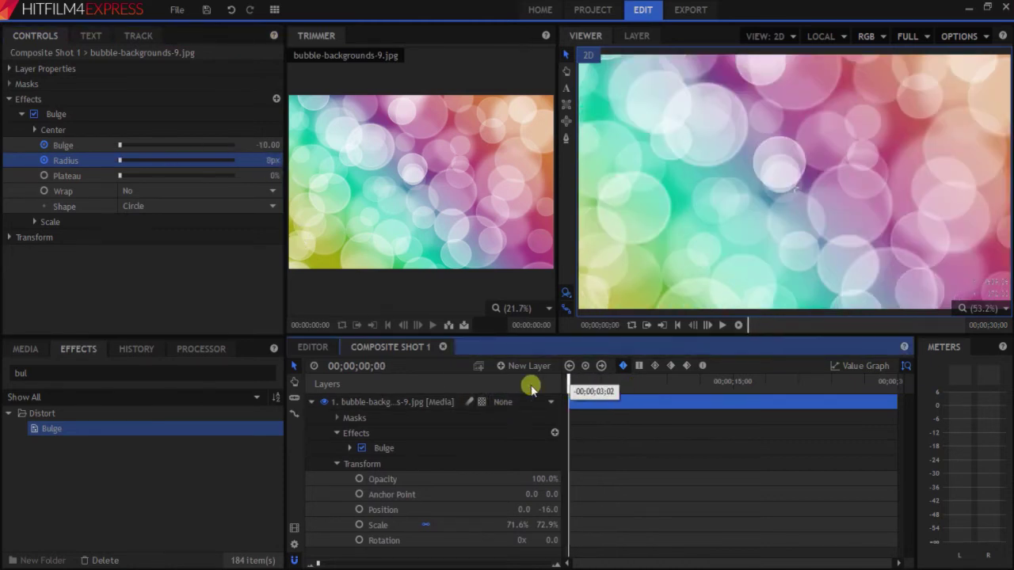
key("space")
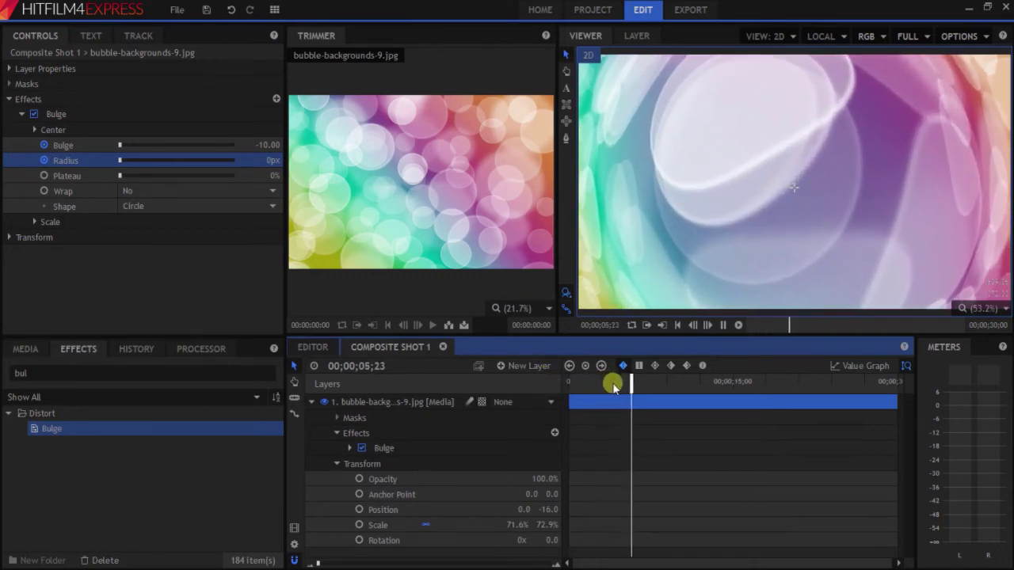
Step: Keyframe Plateau up to 54% at about five seconds and play the finished bulge
left_click_drag(613, 383, 517, 390)
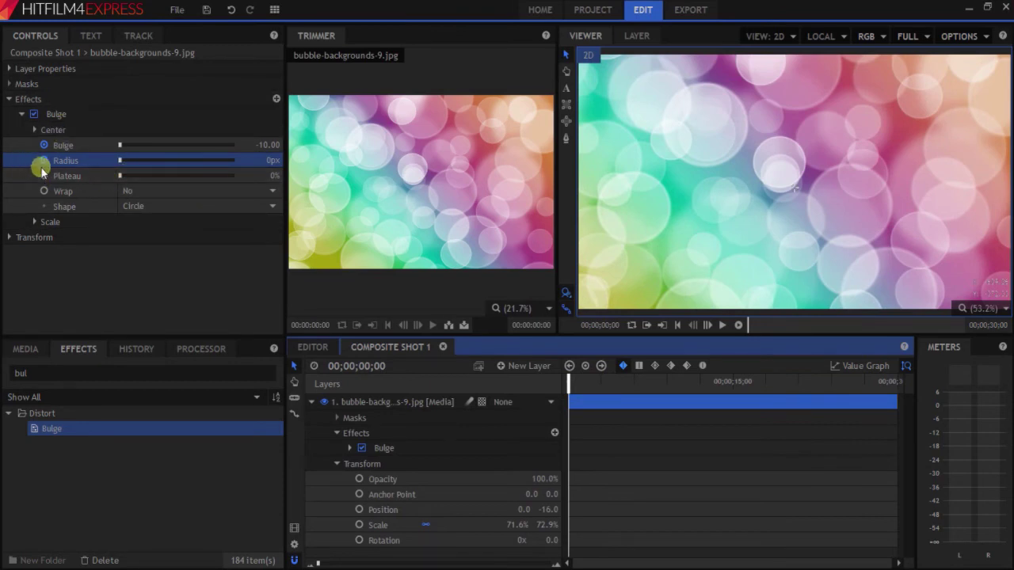
left_click_drag(120, 175, 167, 178)
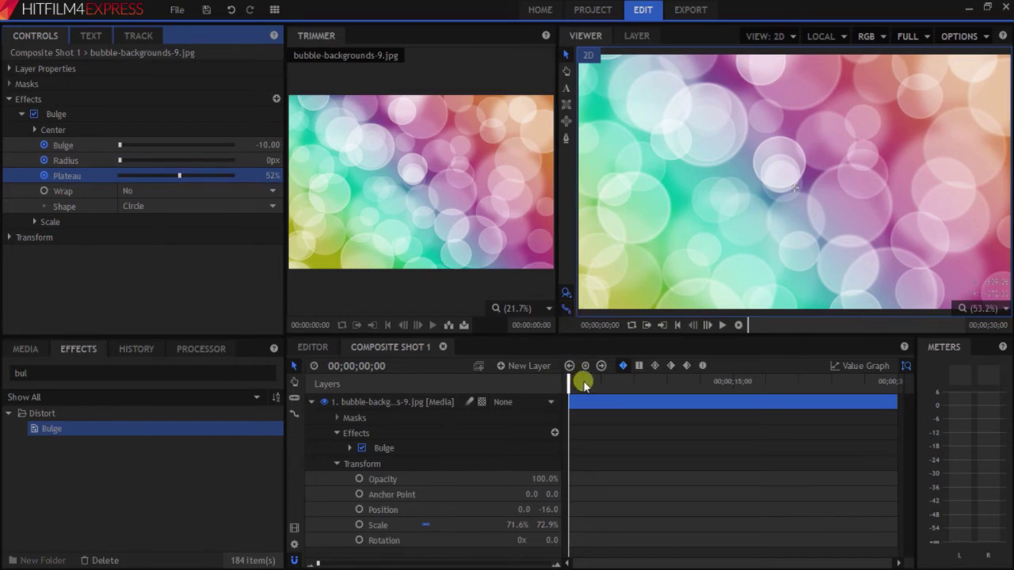
left_click_drag(180, 175, 165, 178)
left_click_drag(610, 385, 624, 385)
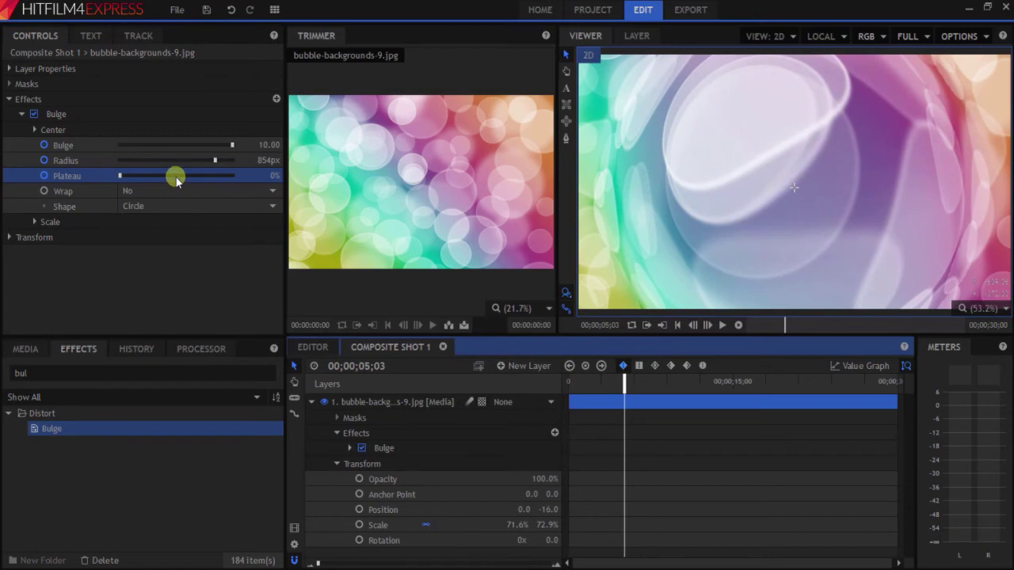
left_click_drag(172, 173, 181, 178)
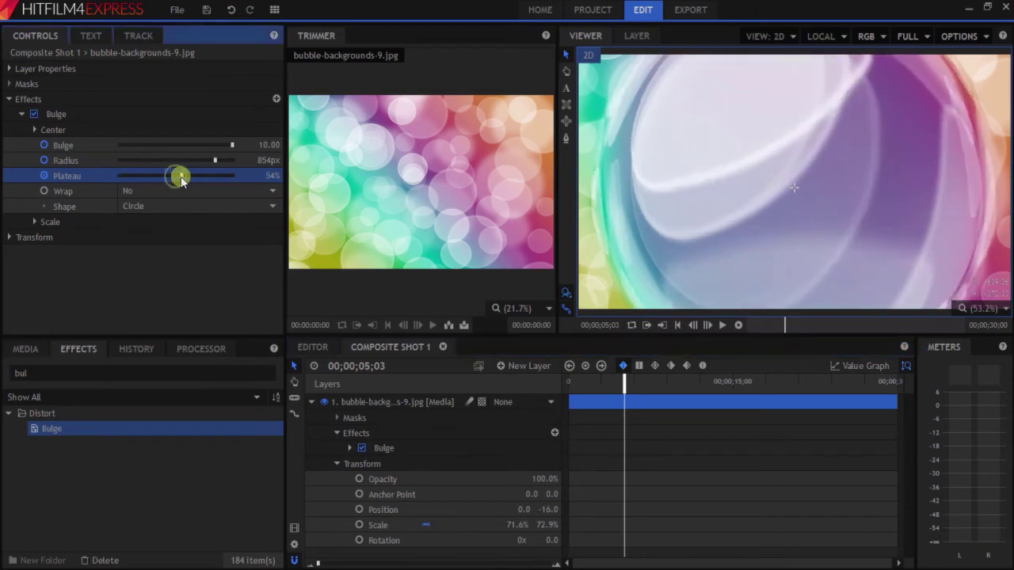
left_click(575, 381)
key("space")
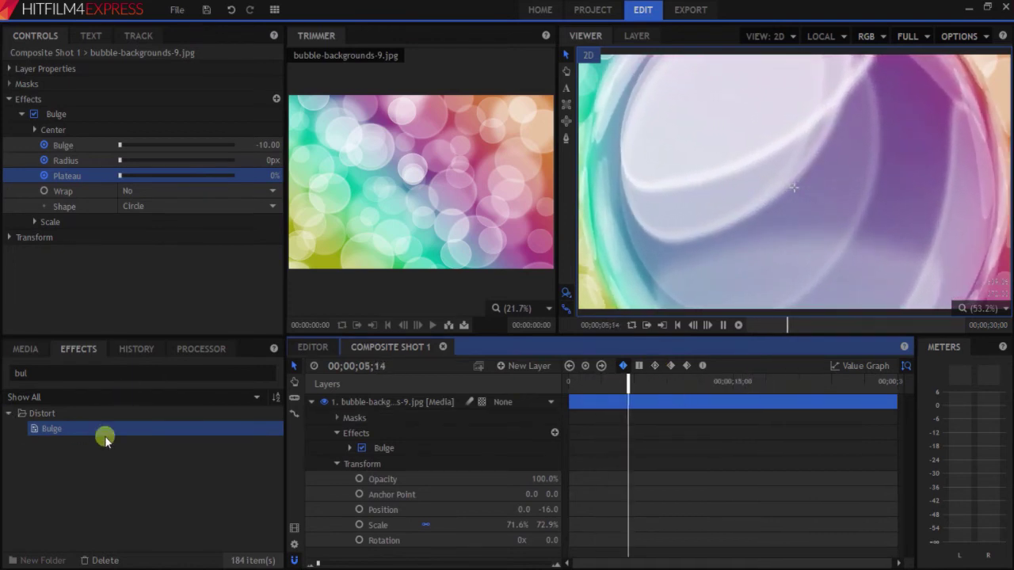
key("space")
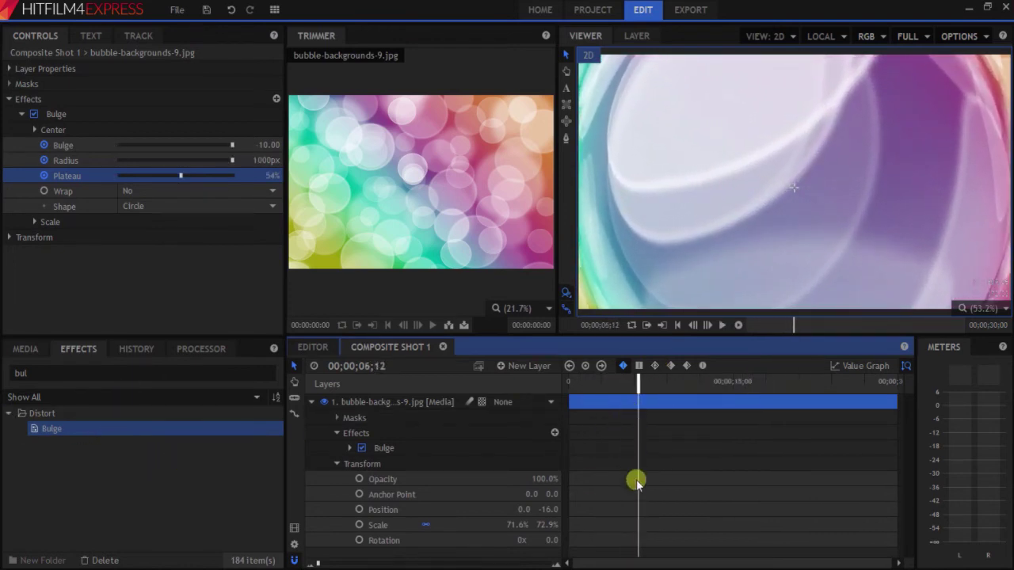
Step: Delete the Bulge effect from the bubble layer
left_click(105, 129)
left_click(107, 116)
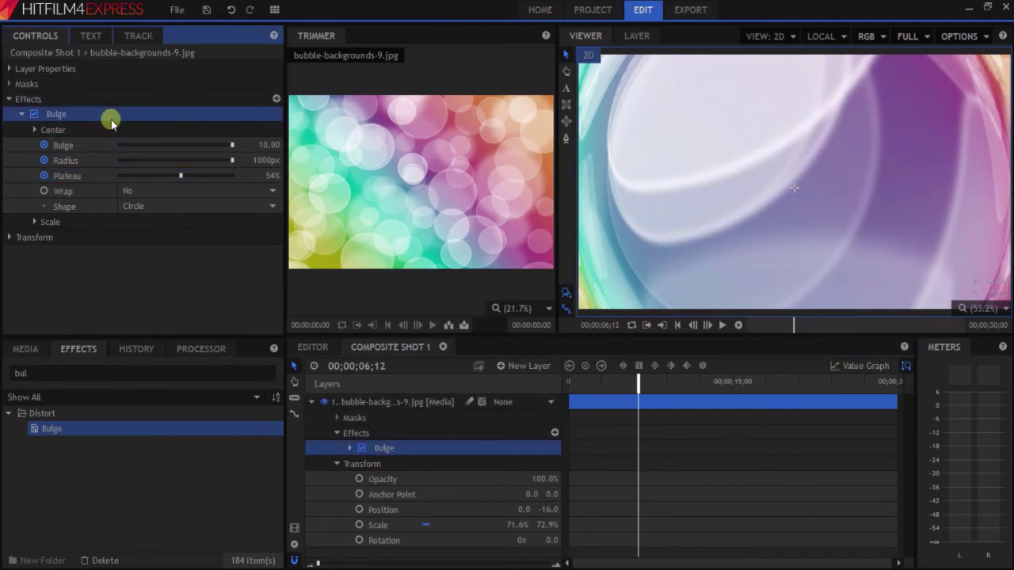
key("Delete")
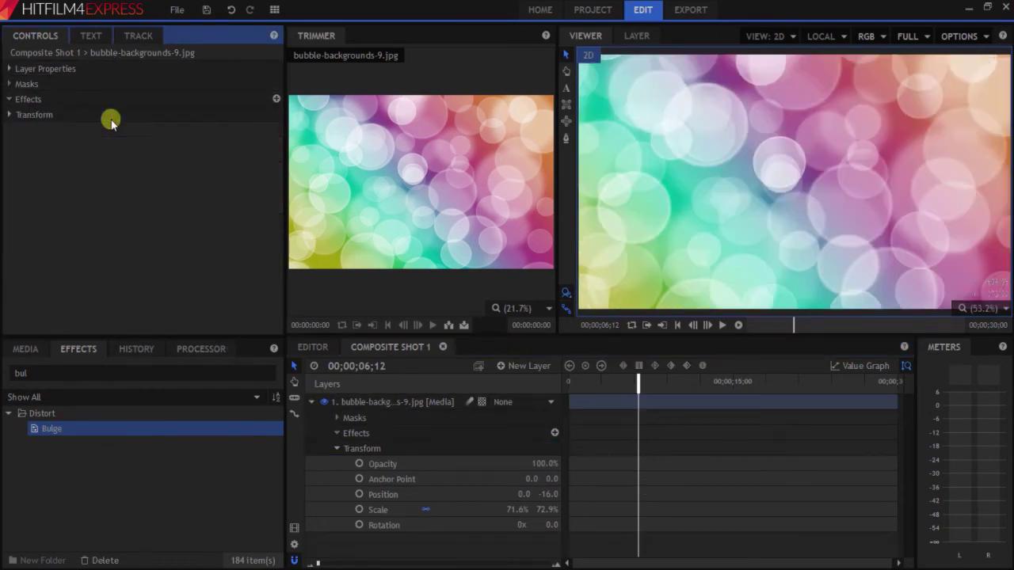
Step: Clear the effect search, apply Light Flares from Lights & Flares to the bubble layer, and centre the flare
left_click(118, 369)
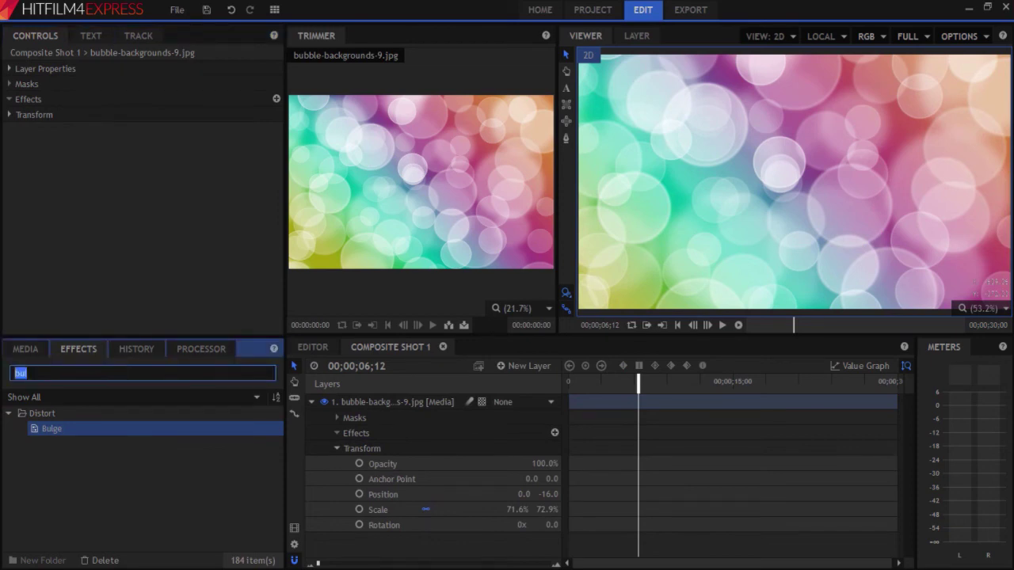
key("BackSpace")
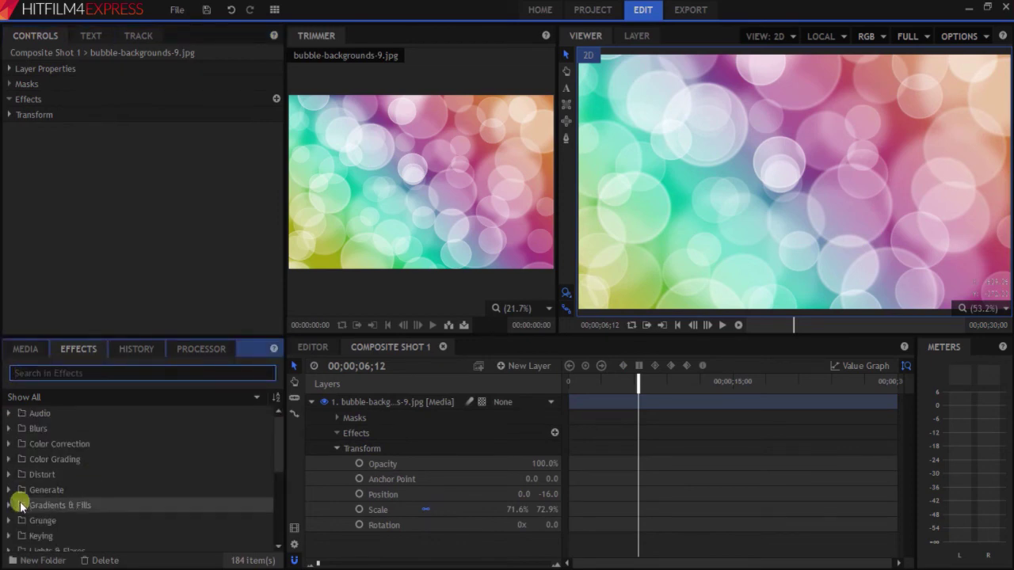
scroll(32, 485, "down", 3)
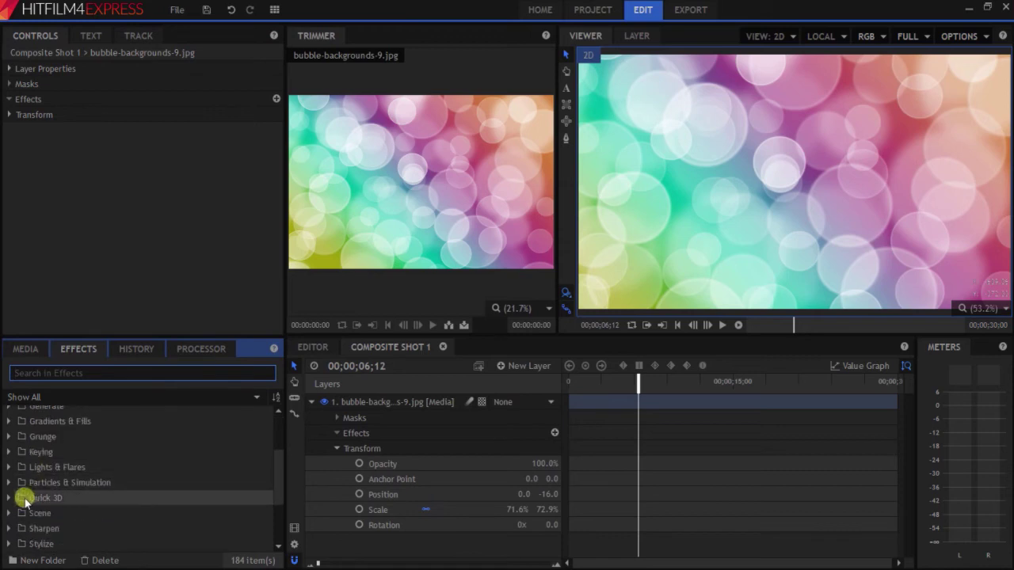
left_click(11, 469)
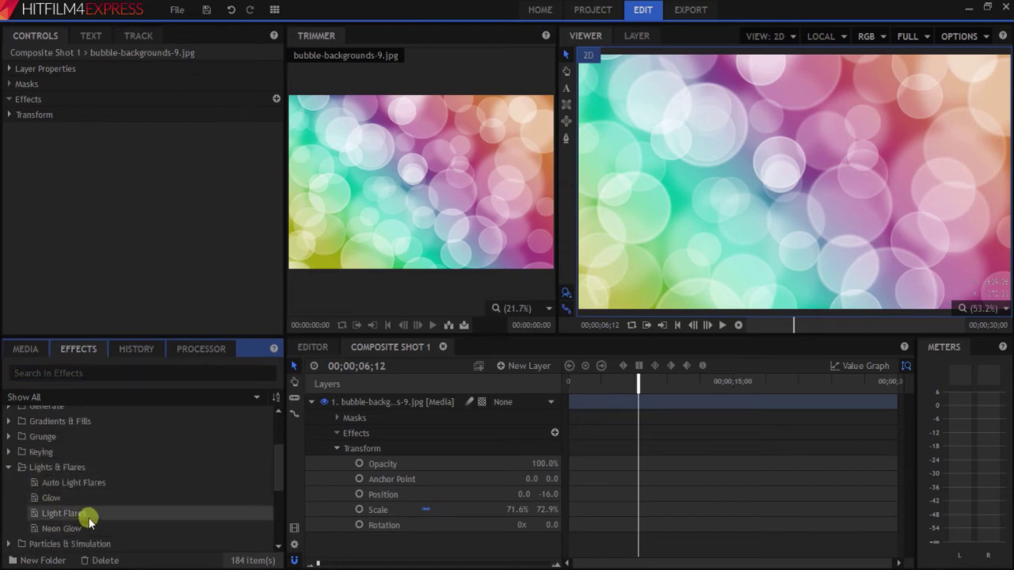
left_click_drag(84, 515, 586, 365)
left_click_drag(603, 408, 602, 404)
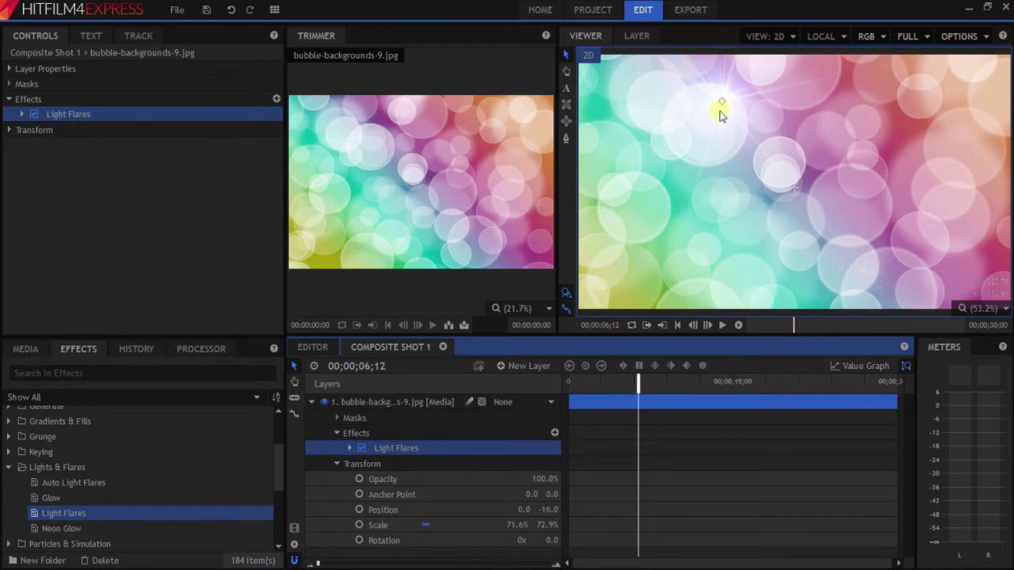
left_click_drag(722, 103, 763, 169)
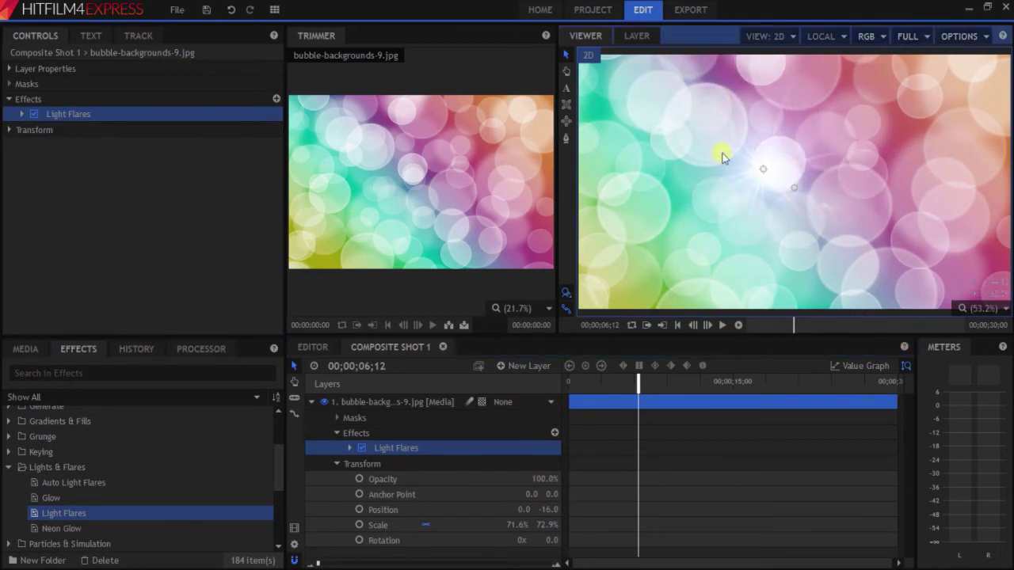
left_click(21, 114)
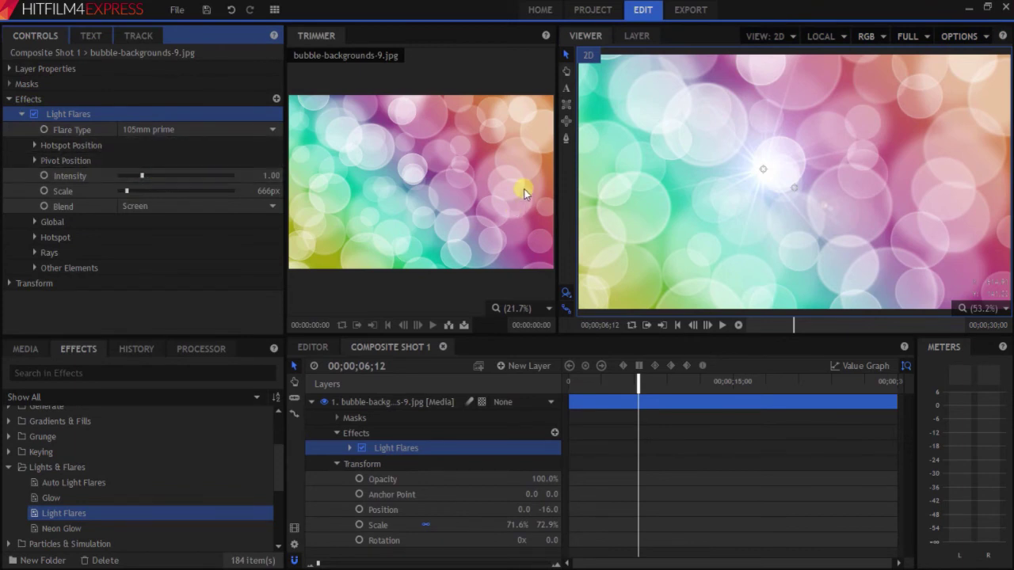
Step: Keyframe the flare Intensity from 0.00 at the start to 5.00 at 00;00;03;29
left_click(596, 410)
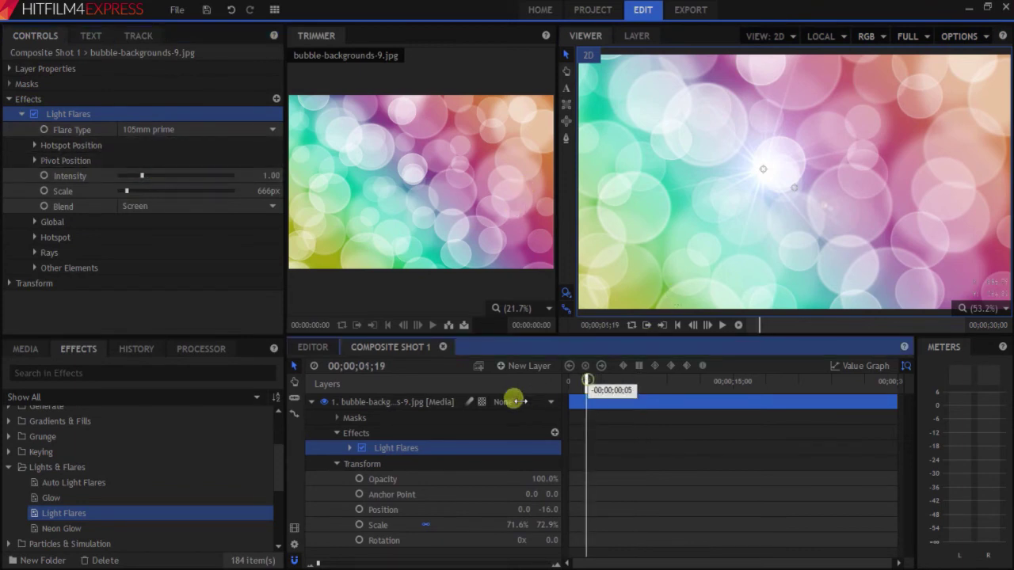
key("Home")
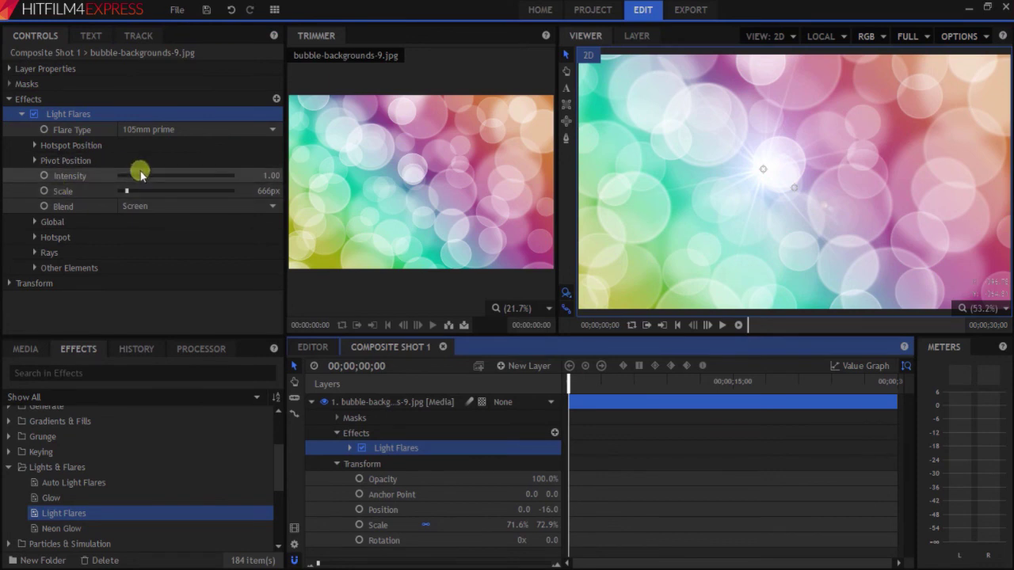
left_click_drag(134, 179, 76, 190)
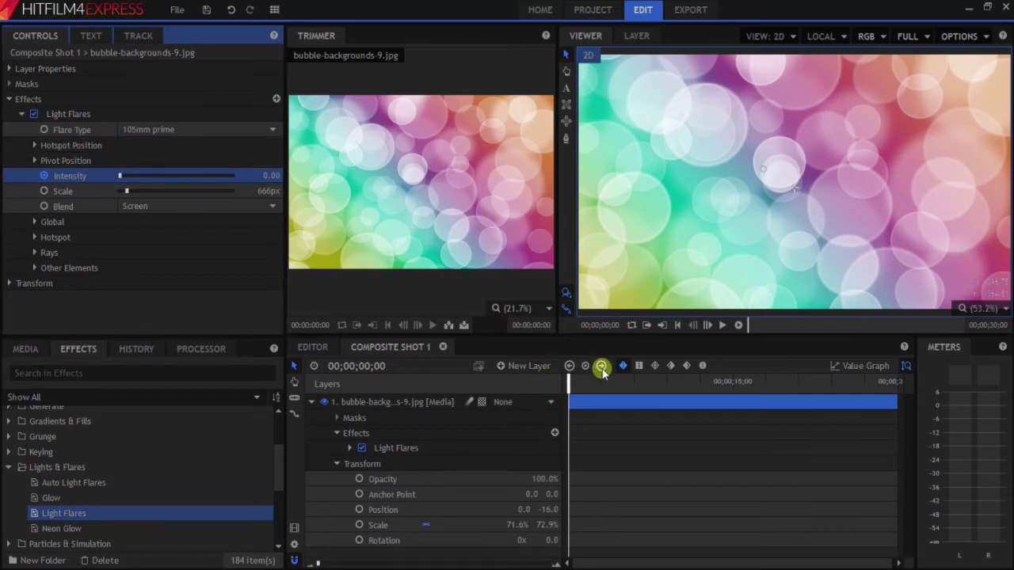
left_click_drag(587, 382, 613, 387)
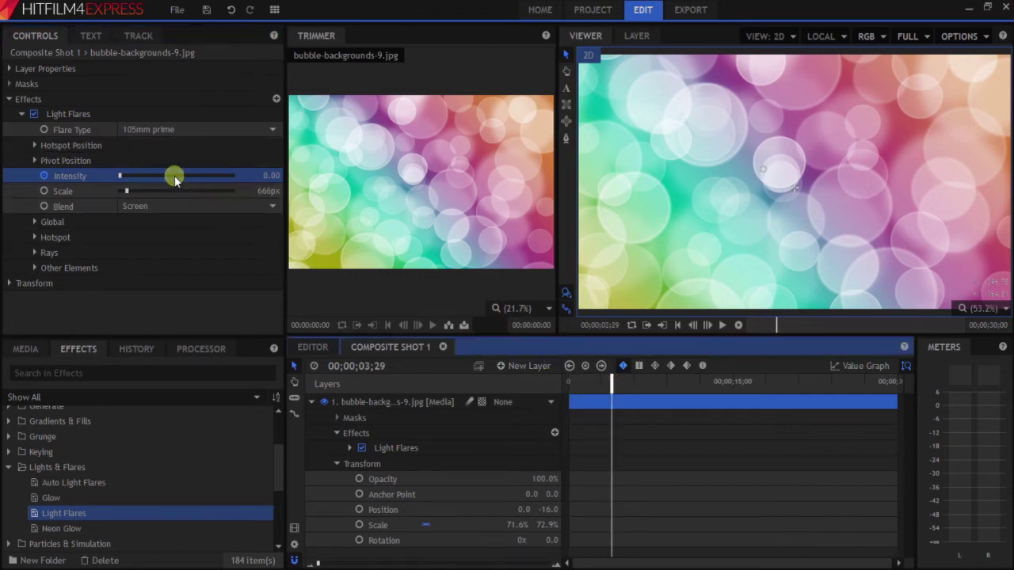
left_click_drag(175, 180, 293, 198)
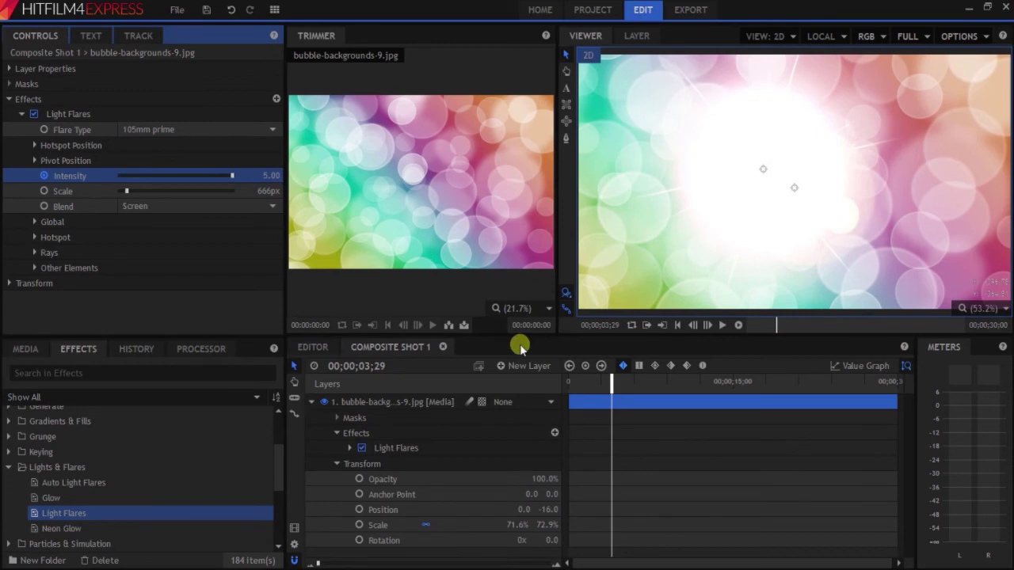
left_click_drag(600, 390, 563, 390)
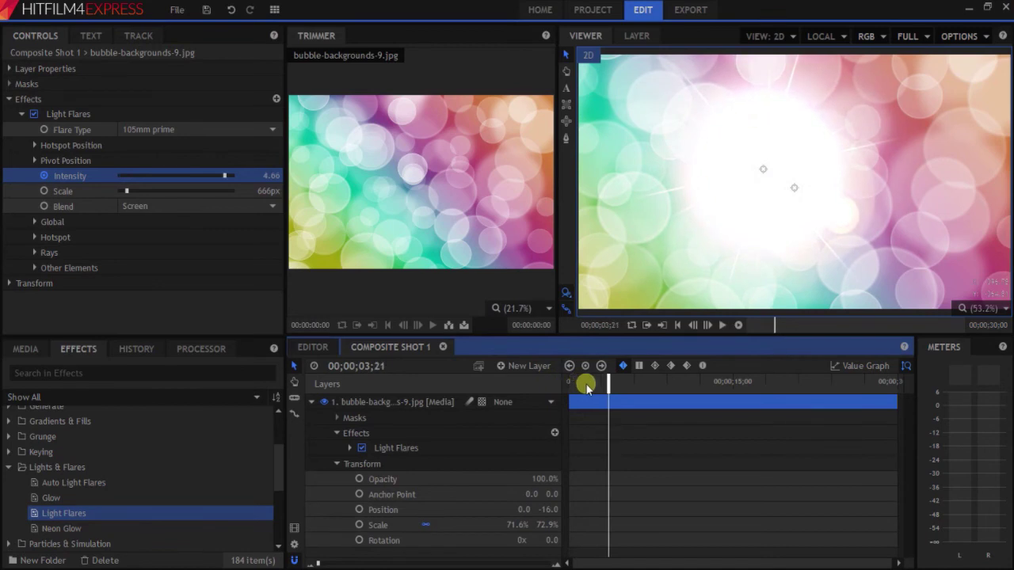
Step: Keyframe the flare Scale from 0px at the start to 10000px at 00;00;04;21, then play
left_click_drag(586, 386, 521, 387)
left_click_drag(127, 191, 94, 186)
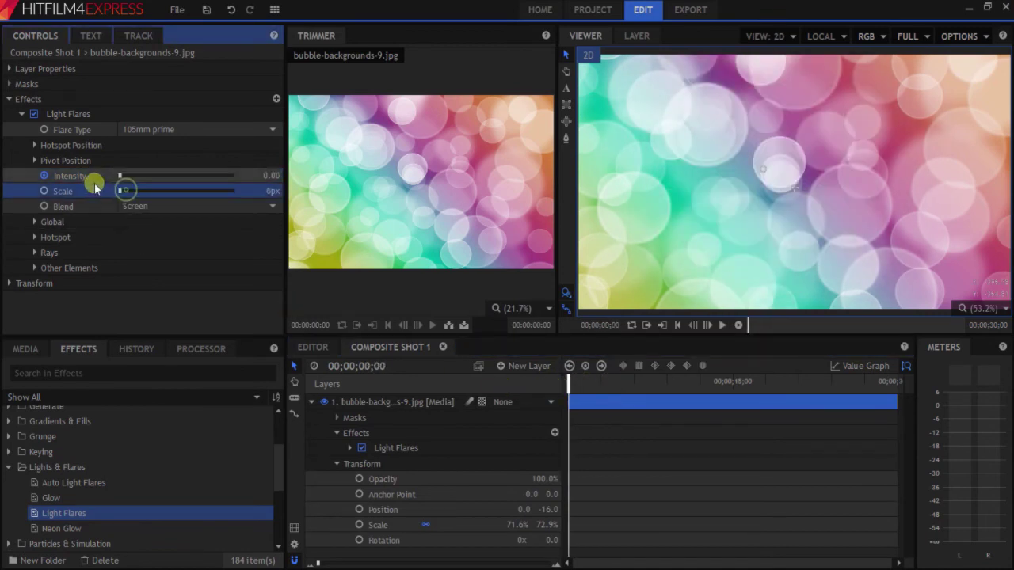
left_click(48, 191)
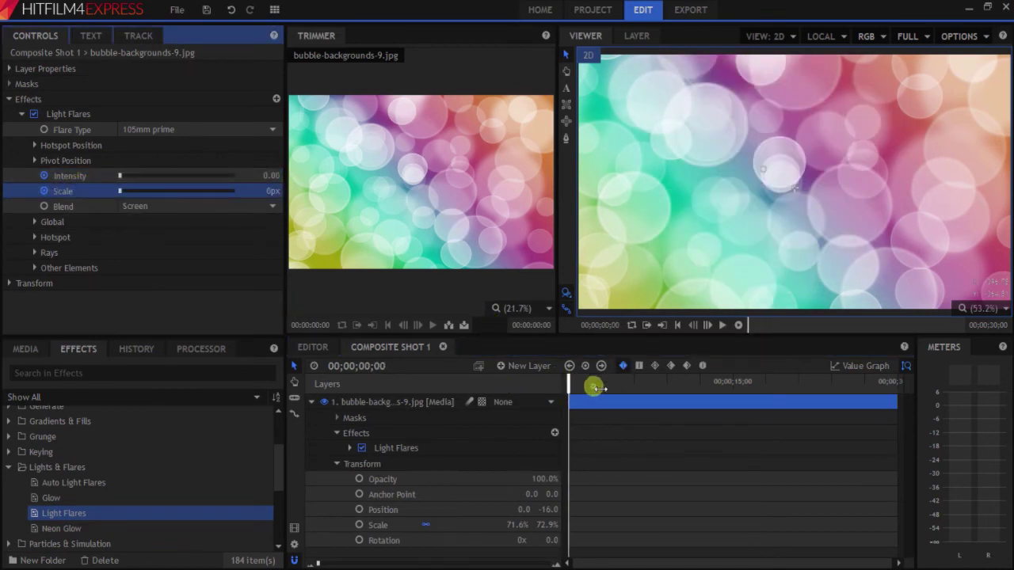
left_click_drag(598, 387, 620, 386)
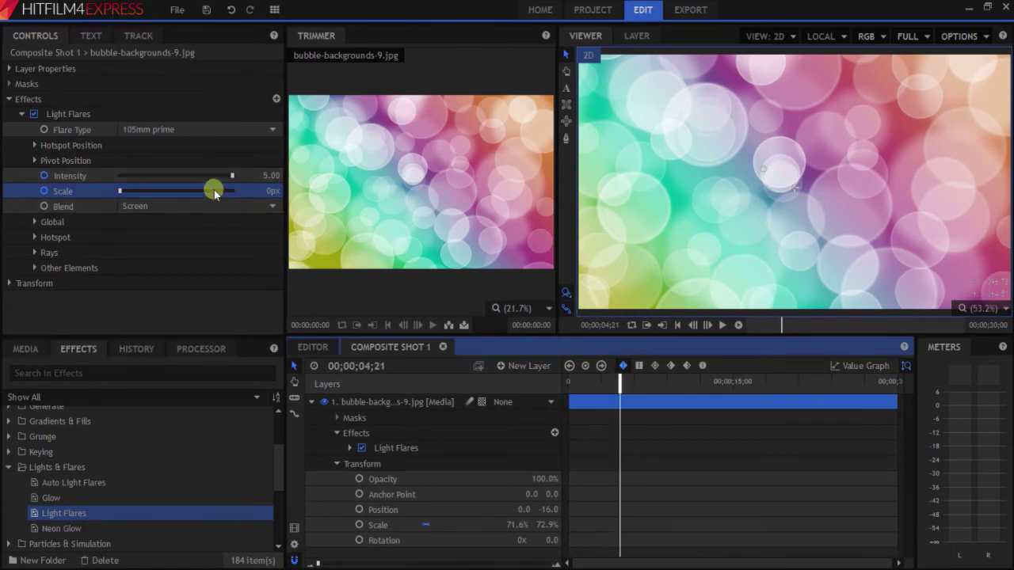
left_click_drag(214, 193, 256, 193)
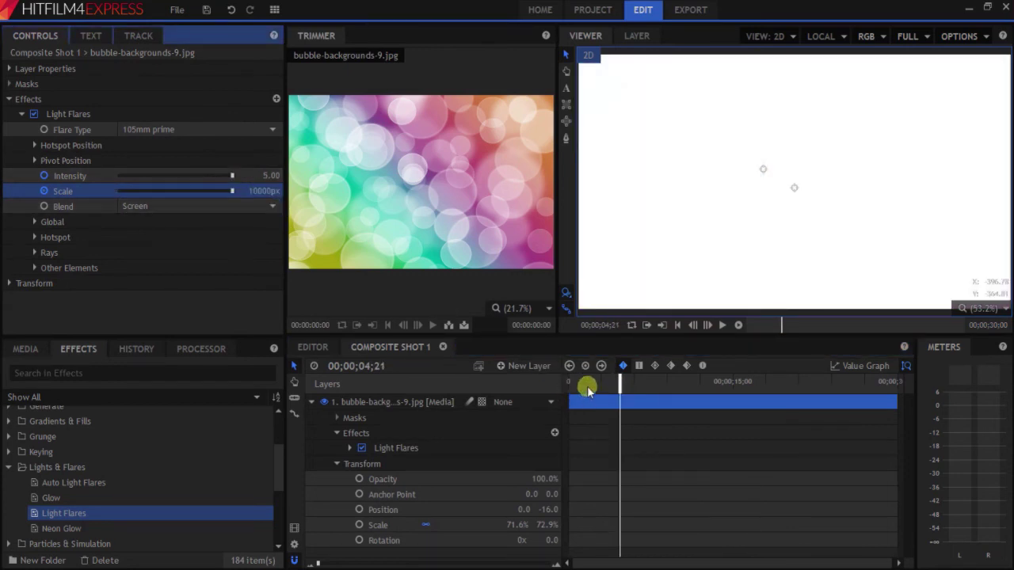
left_click_drag(588, 390, 550, 389)
key("space")
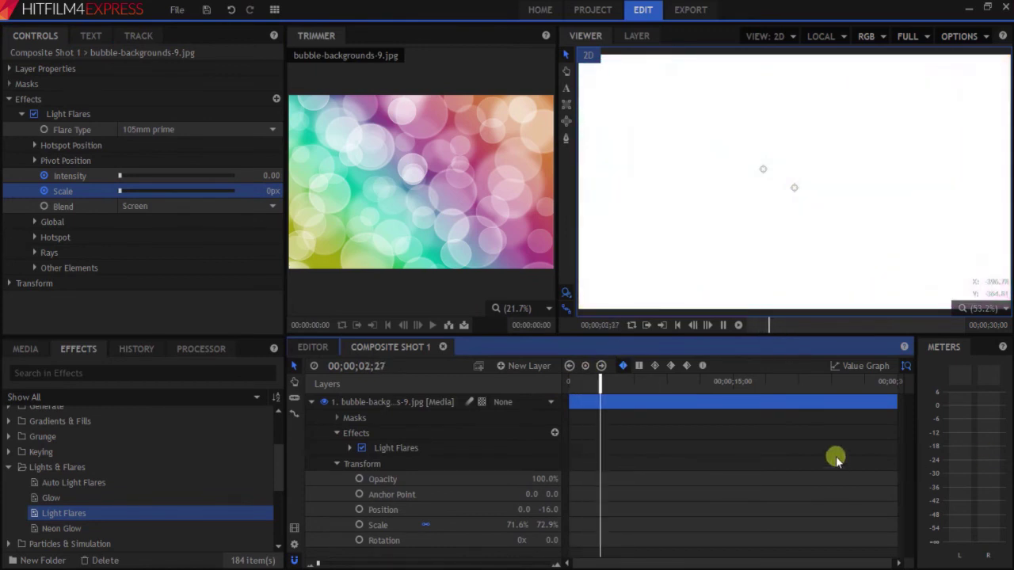
left_click(139, 208)
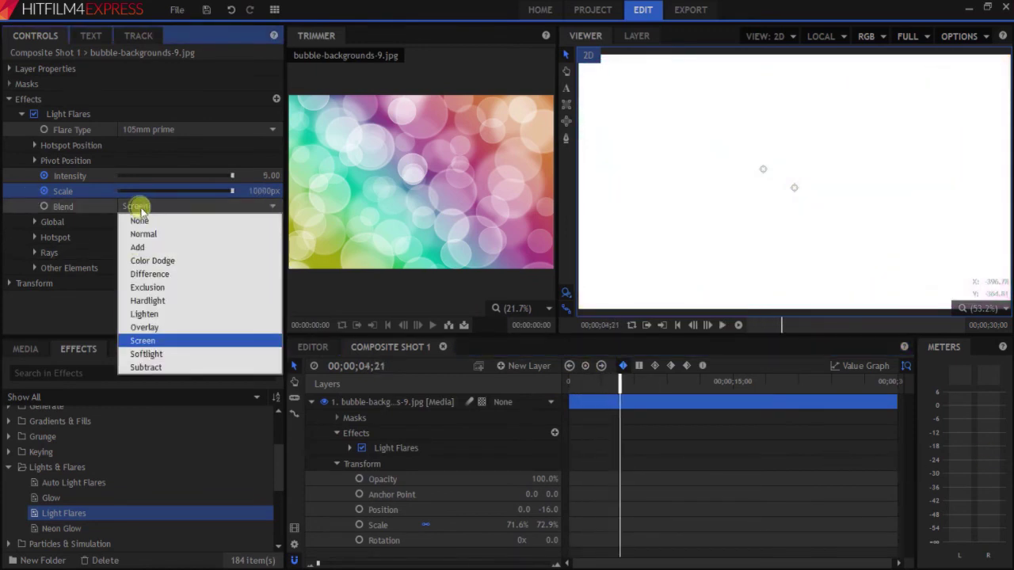
left_click(185, 131)
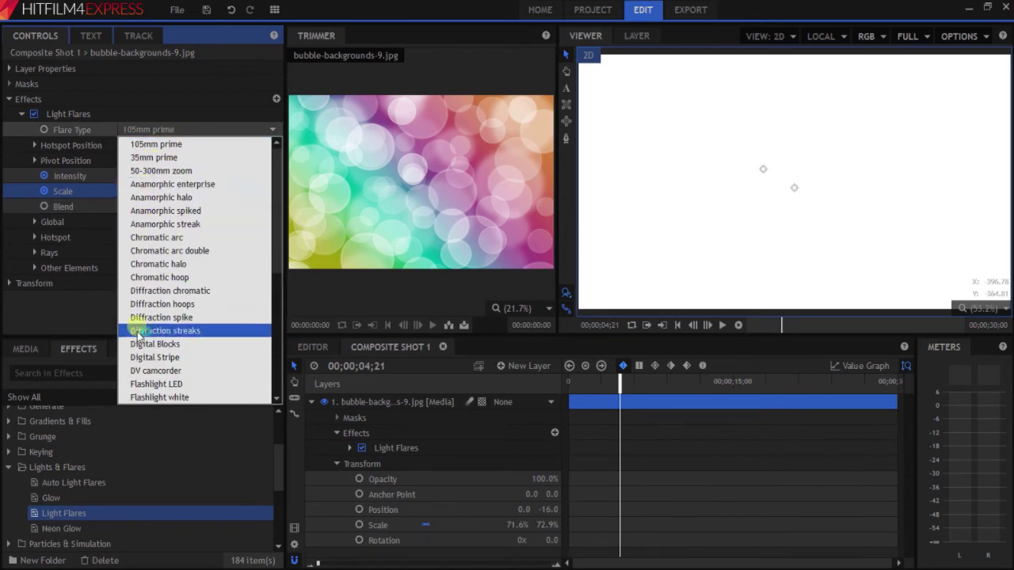
left_click(34, 254)
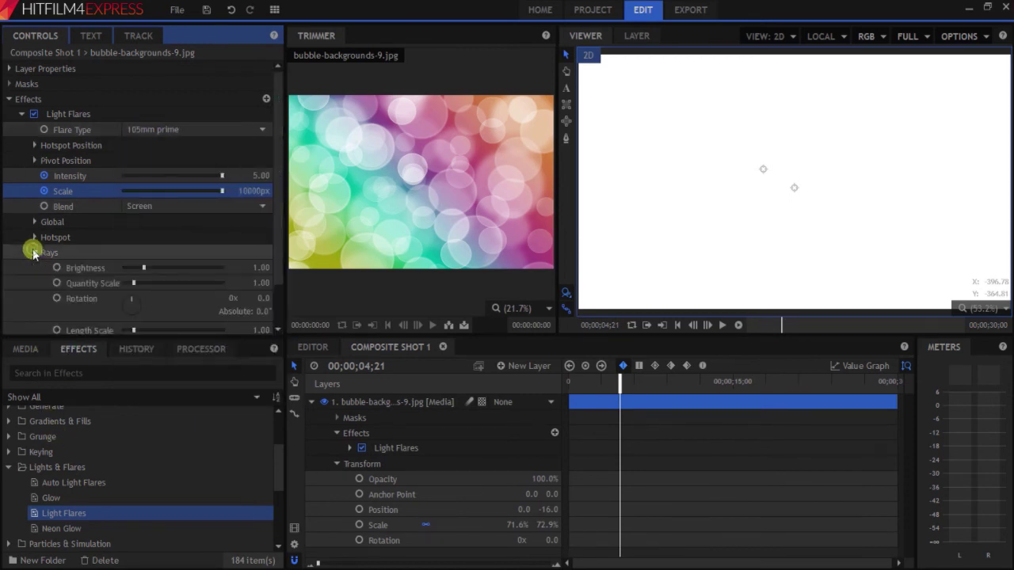
left_click(35, 239)
left_click(34, 225)
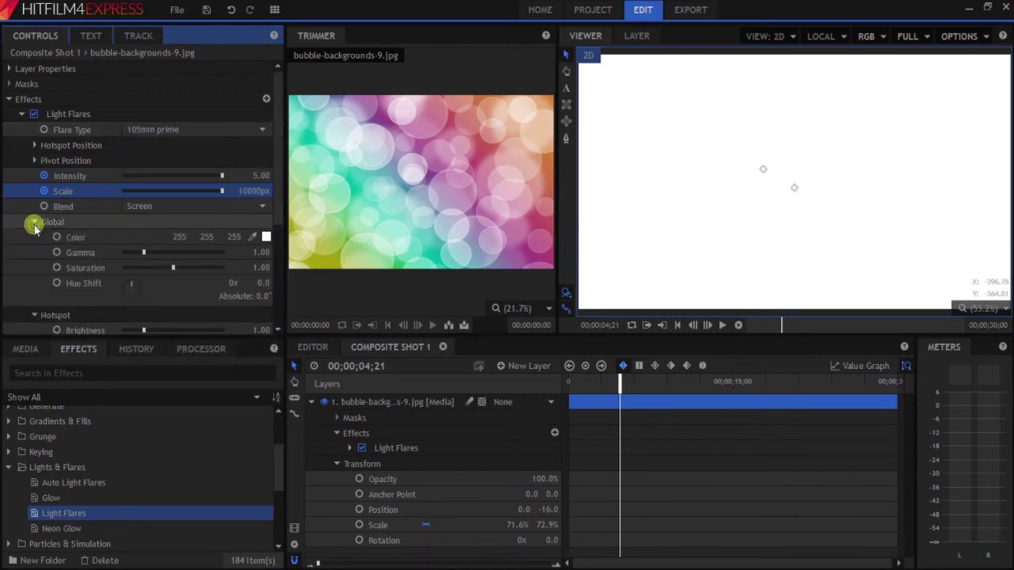
scroll(46, 265, "down", 3)
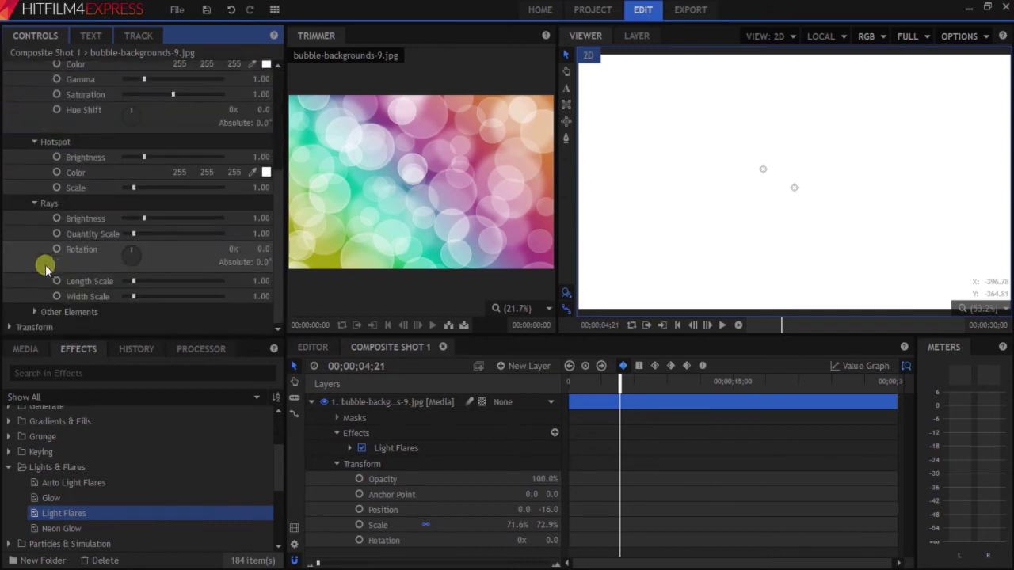
left_click(41, 314)
scroll(118, 252, "down", 1)
scroll(133, 182, "up", 5)
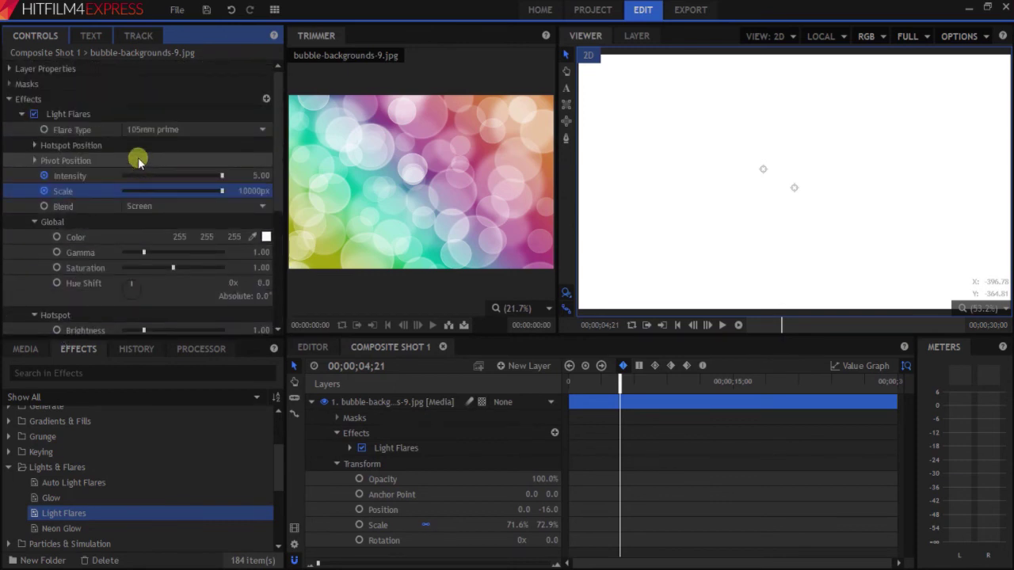
scroll(116, 199, "down", 5)
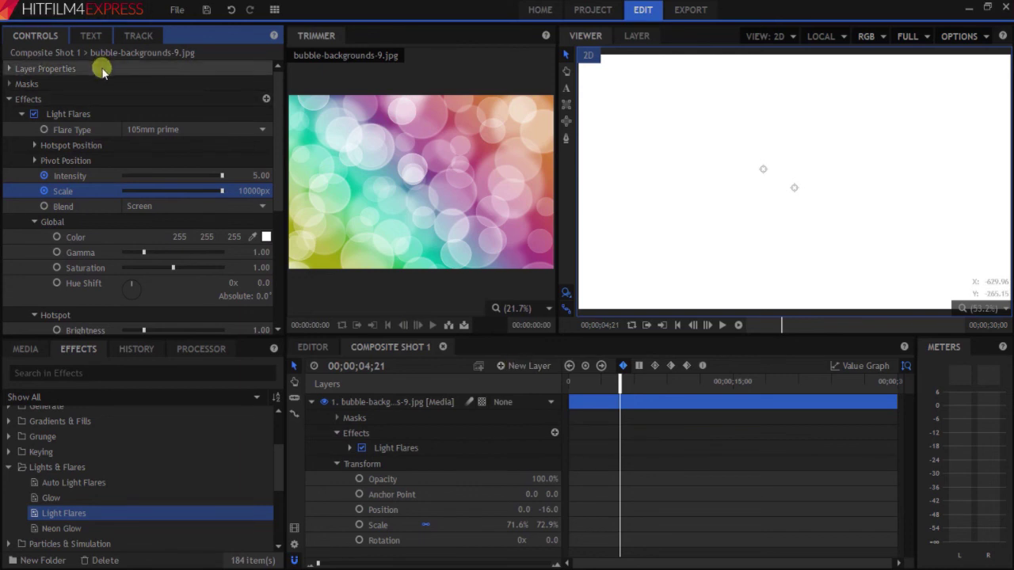
left_click(75, 112)
Step: Delete the selected Light Flares effect from the bubble layer
key("Delete")
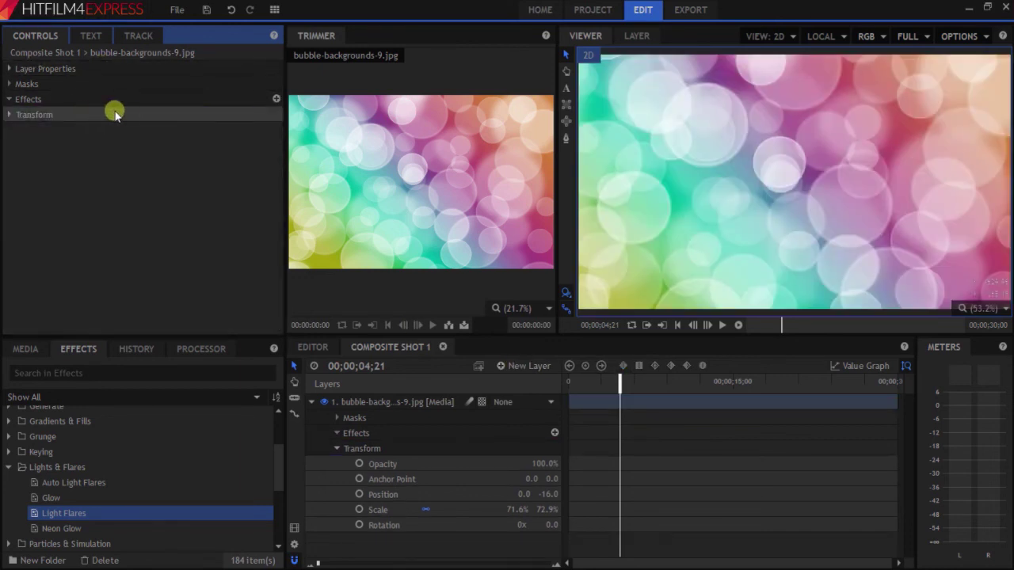